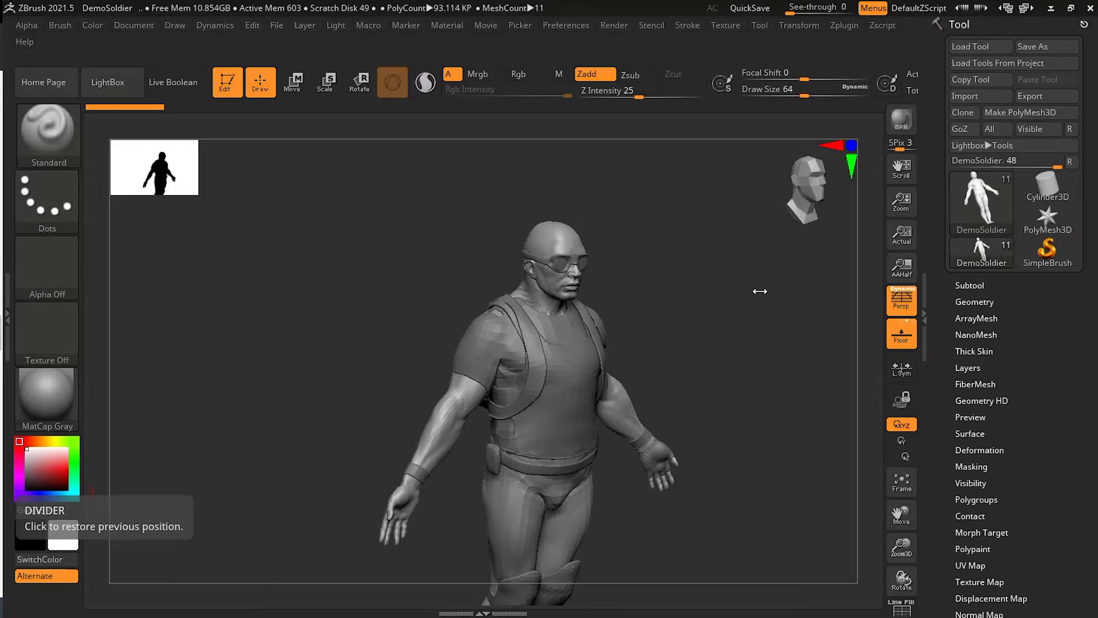
Append a PolyMesh3D plane to the DemoSoldier's subtool list.
left_click_drag(684, 299, 738, 268)
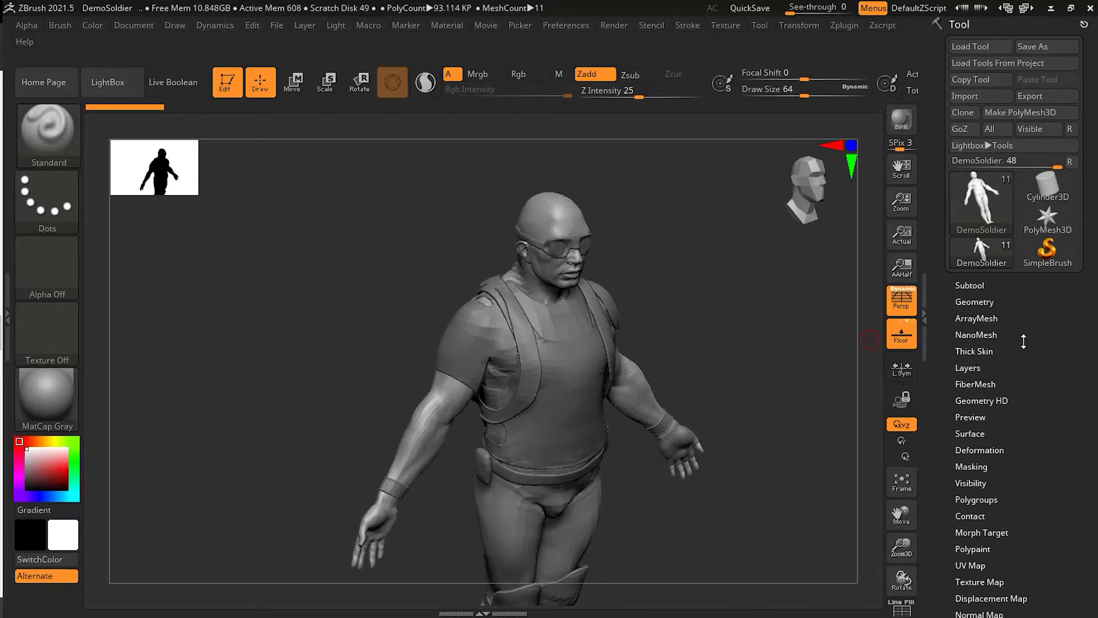
left_click(970, 284)
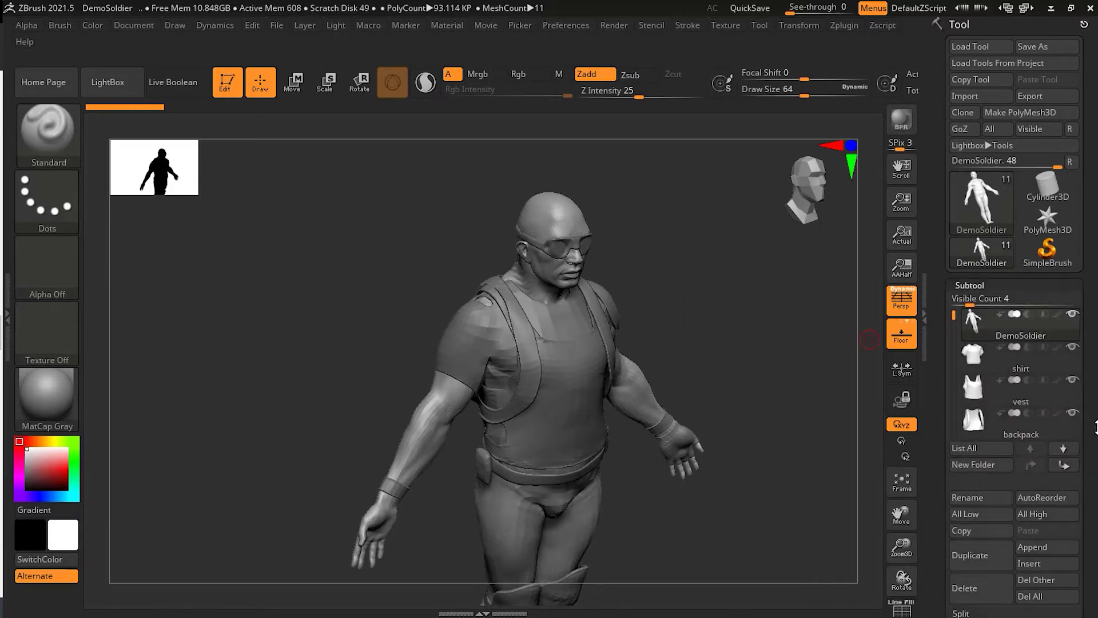
left_click(1058, 545)
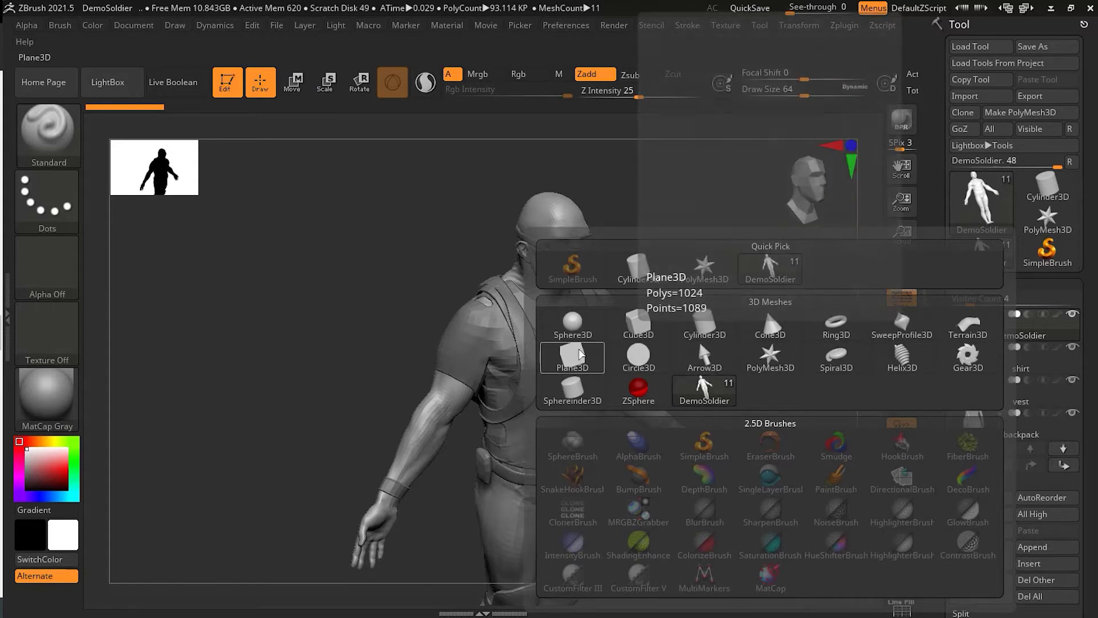
Move the plane subtool up to the soldier's head, rotate it flat and enlarge it.
left_click(294, 81)
left_click_drag(526, 430, 531, 249)
key("ctrl+z")
scroll(987, 386, "down", 5)
left_click(976, 402)
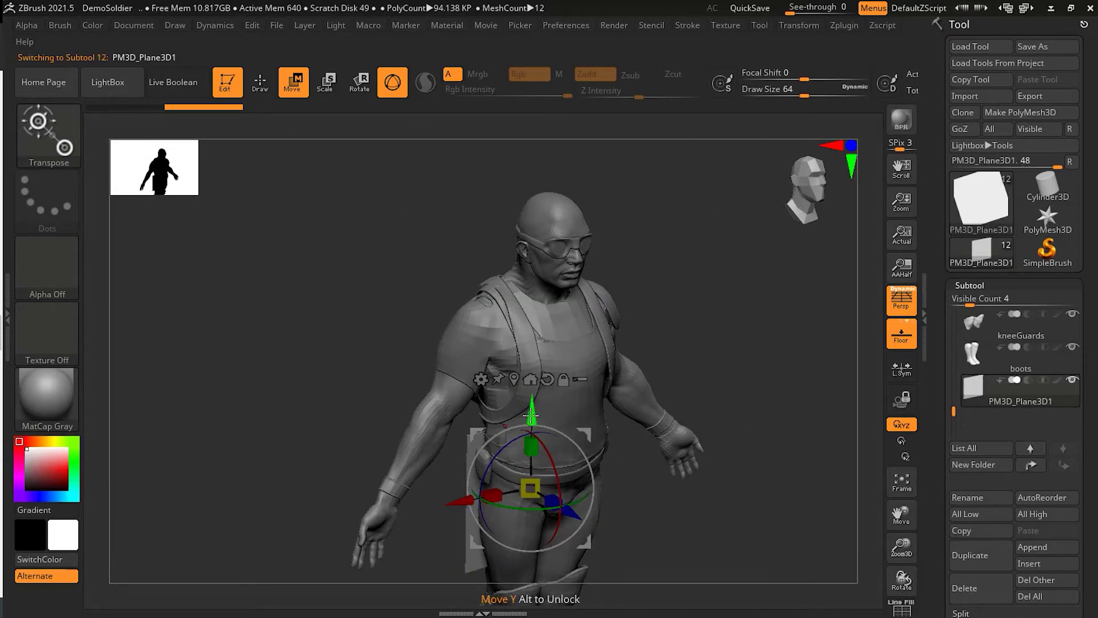
left_click_drag(529, 440, 523, 114)
left_click_drag(669, 360, 666, 424)
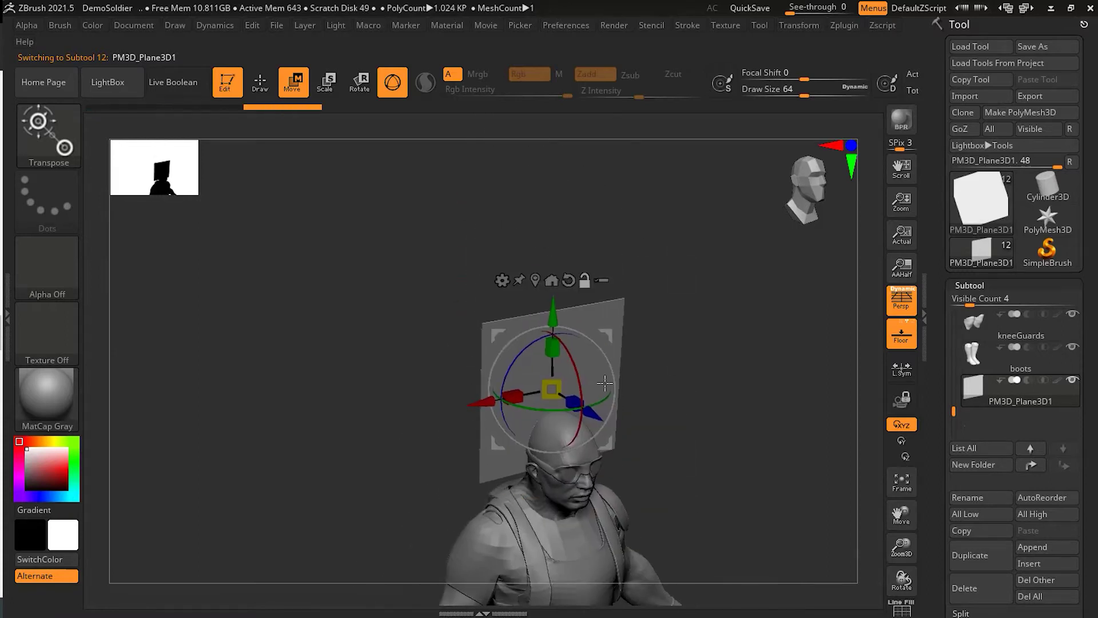
left_click_drag(577, 355, 582, 245)
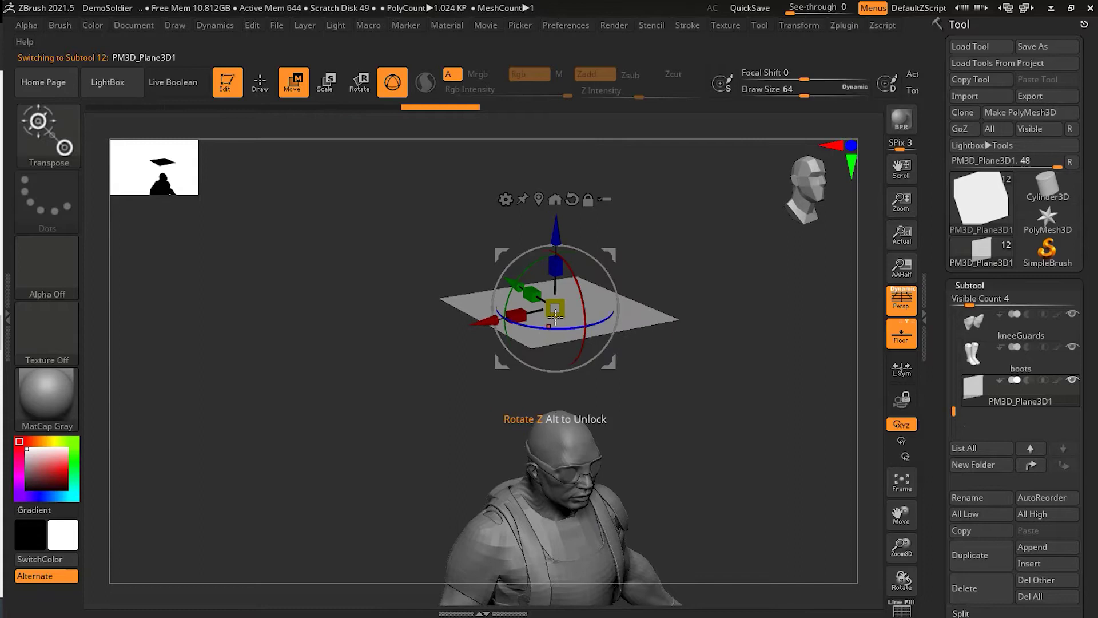
left_click_drag(555, 314, 190, 402)
left_click_drag(654, 461, 677, 479)
Shrink the plane to about 70% and slide it above the soldier's head.
key("q")
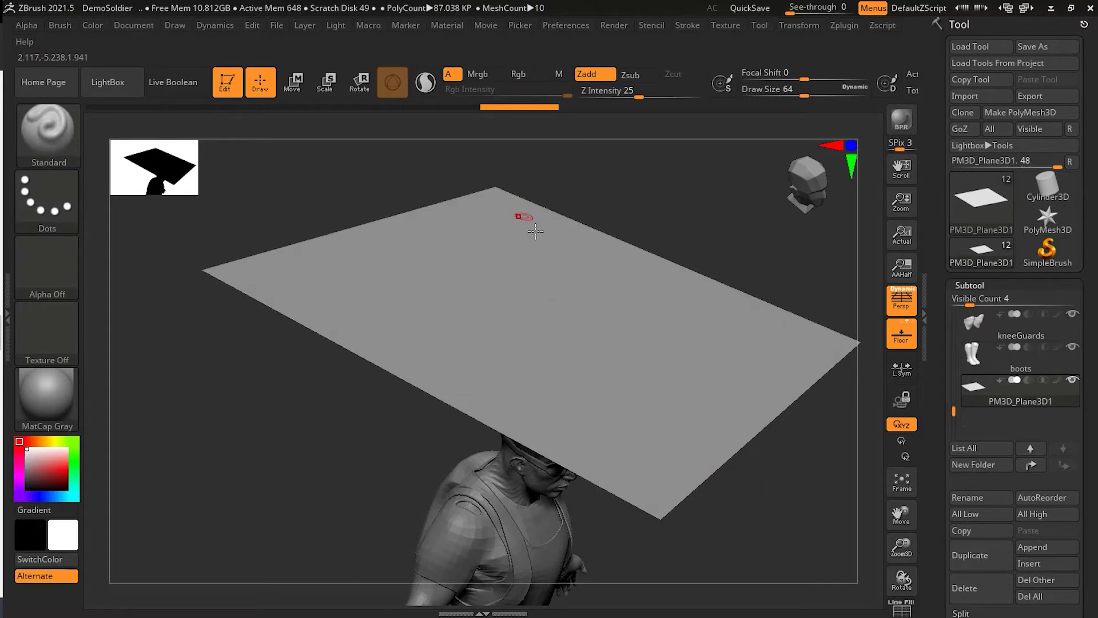
left_click(323, 83)
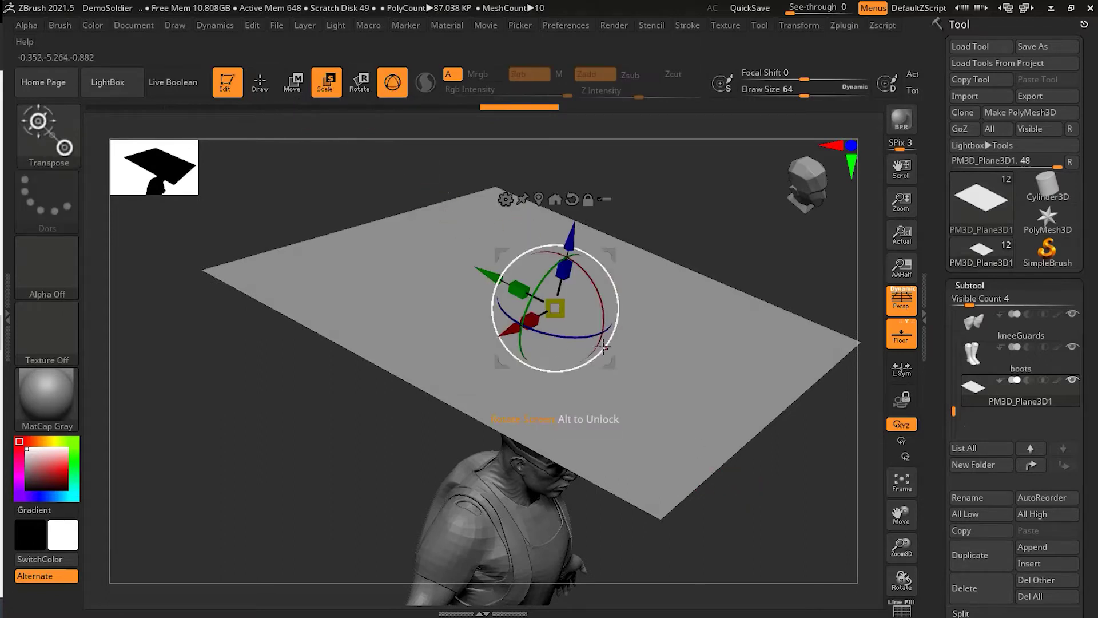
left_click_drag(555, 309, 565, 284)
left_click_drag(486, 274, 378, 217)
left_click_drag(792, 404, 741, 373)
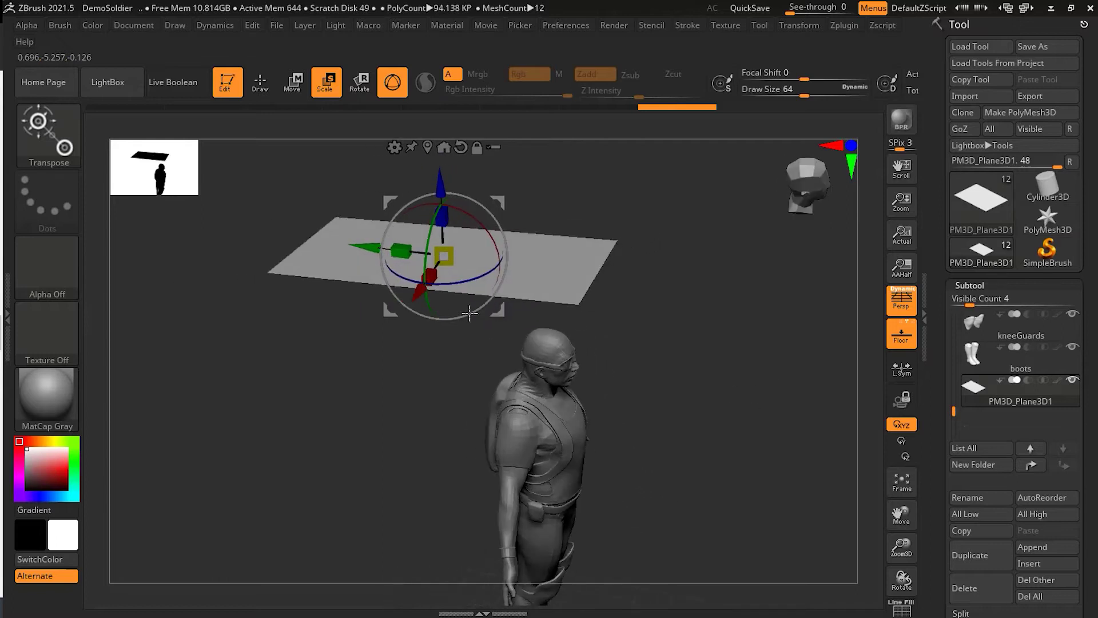
Leave gizmo mode and collapse the subtool list.
left_click(442, 218)
left_click(259, 82)
mouse_move(713, 326)
left_mouse_down()
mouse_move(708, 301)
mouse_move(740, 301)
left_mouse_up()
key("ctrl+z")
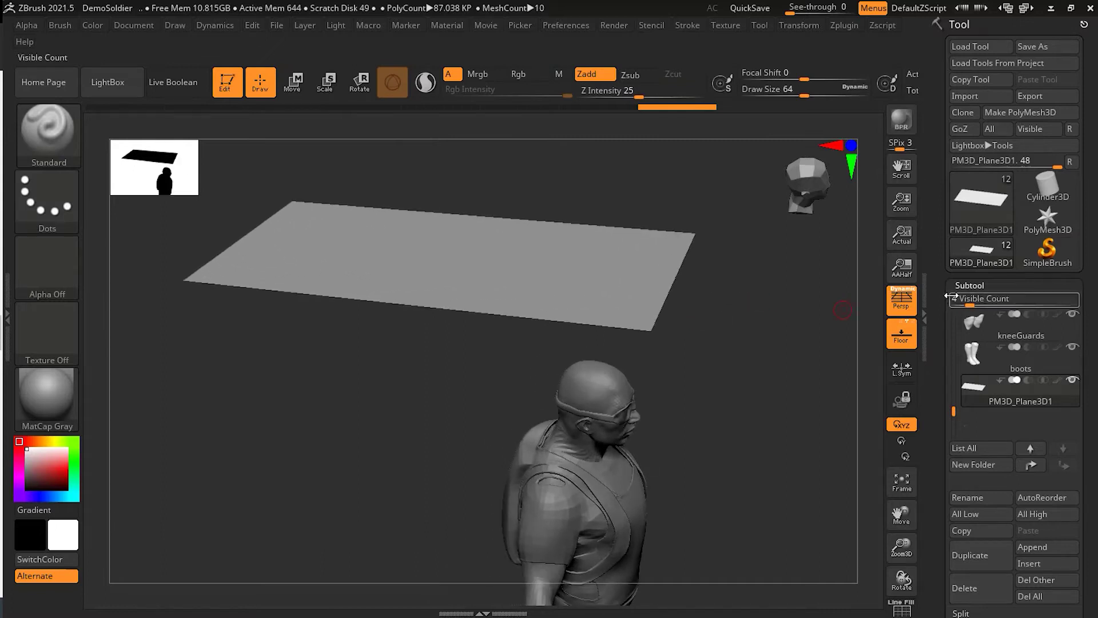
left_click(975, 284)
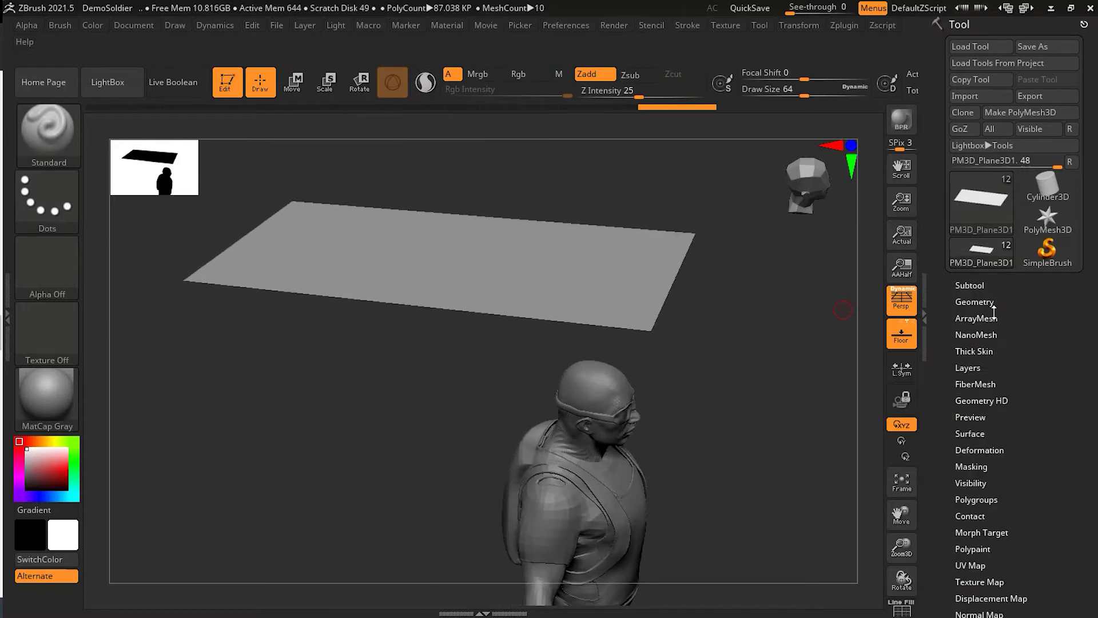
Turn on Dynamic Subdiv MicroPoly for the plane and apply the Simple pattern.
left_click(975, 302)
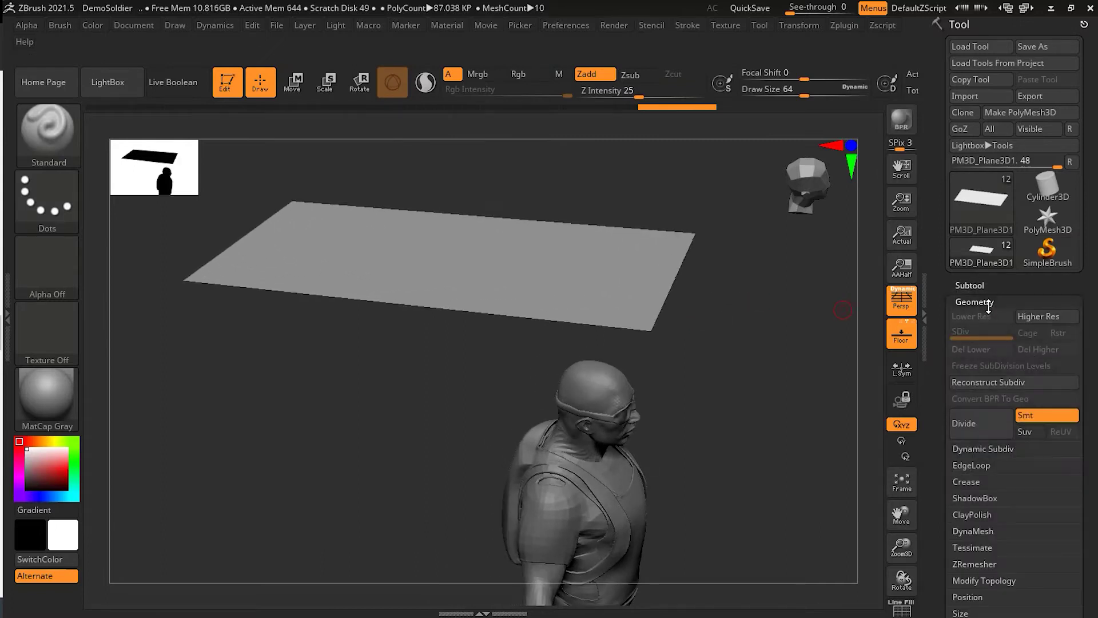
left_click(994, 447)
scroll(992, 465, "down", 4)
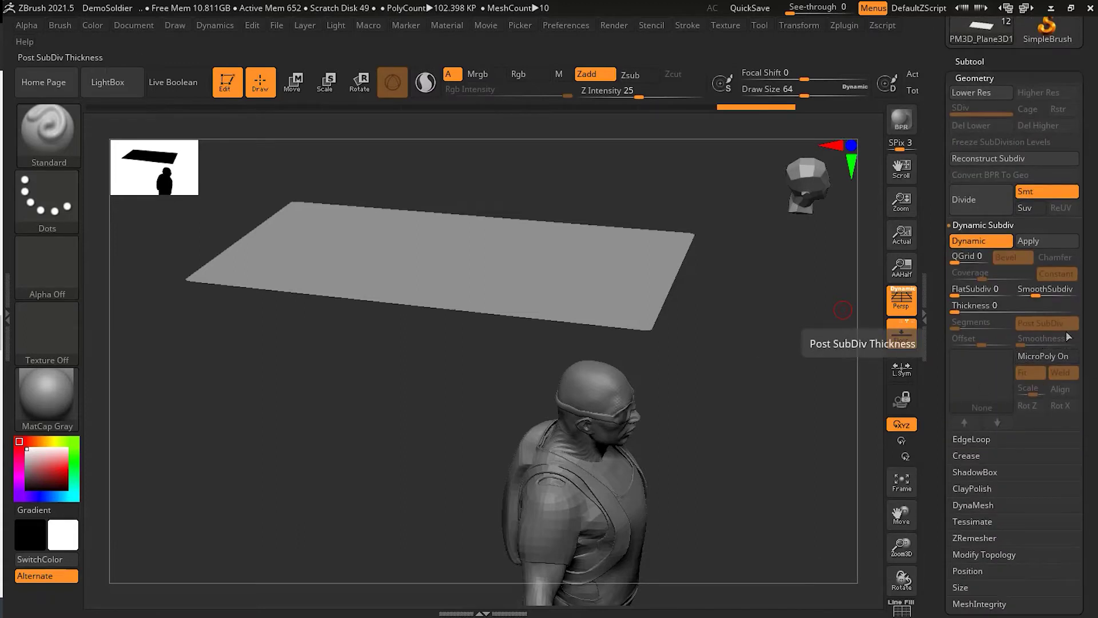
left_click(1046, 357)
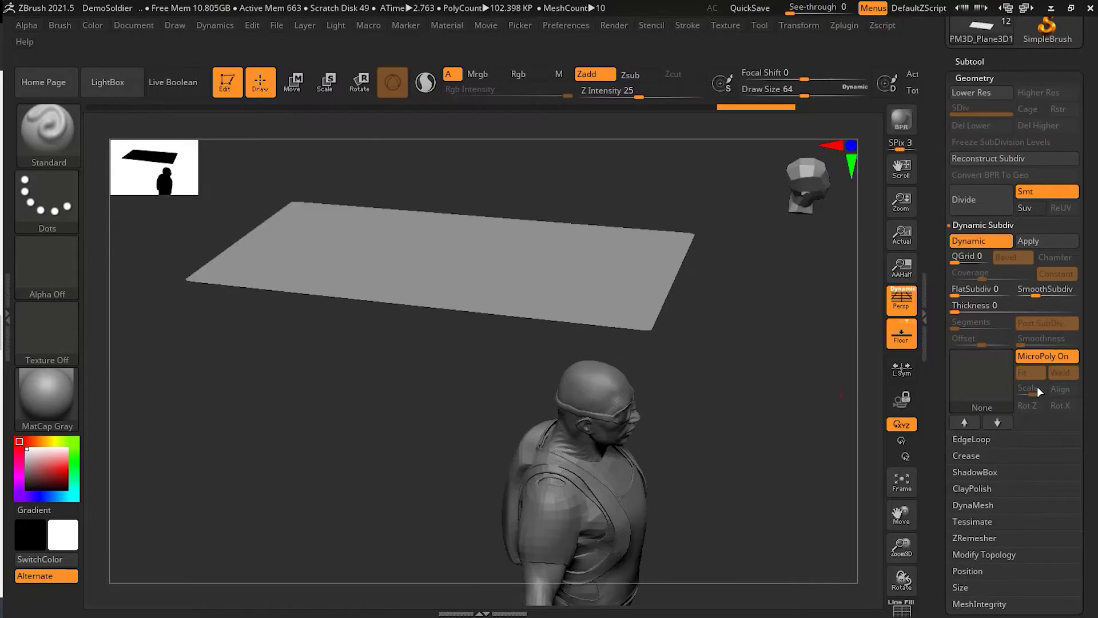
left_click(987, 376)
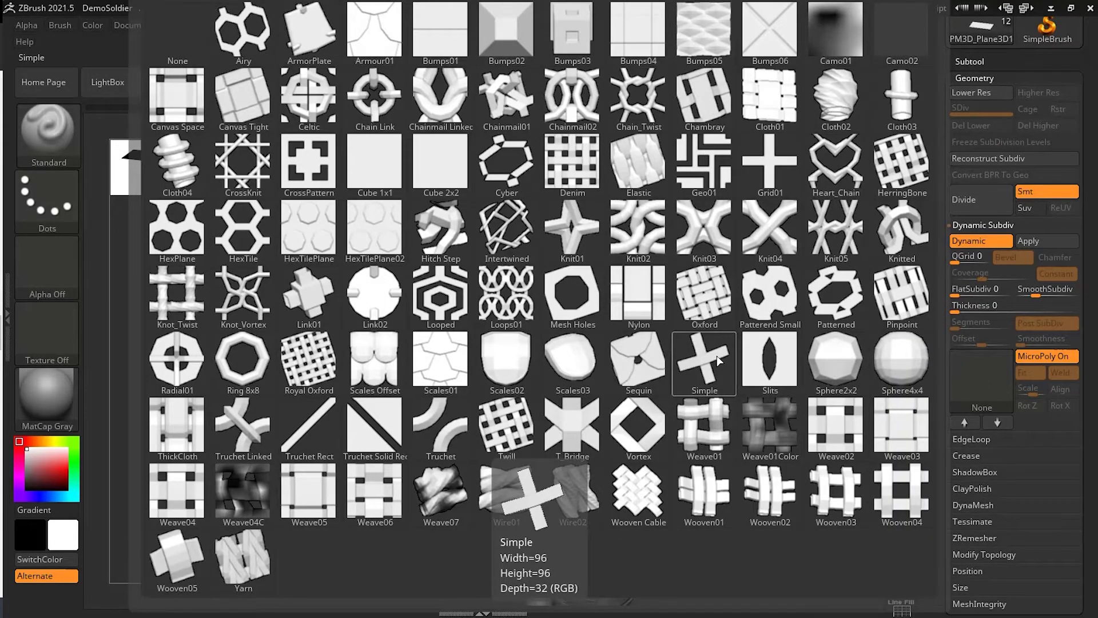
left_click(719, 360)
left_click_drag(709, 356, 720, 433)
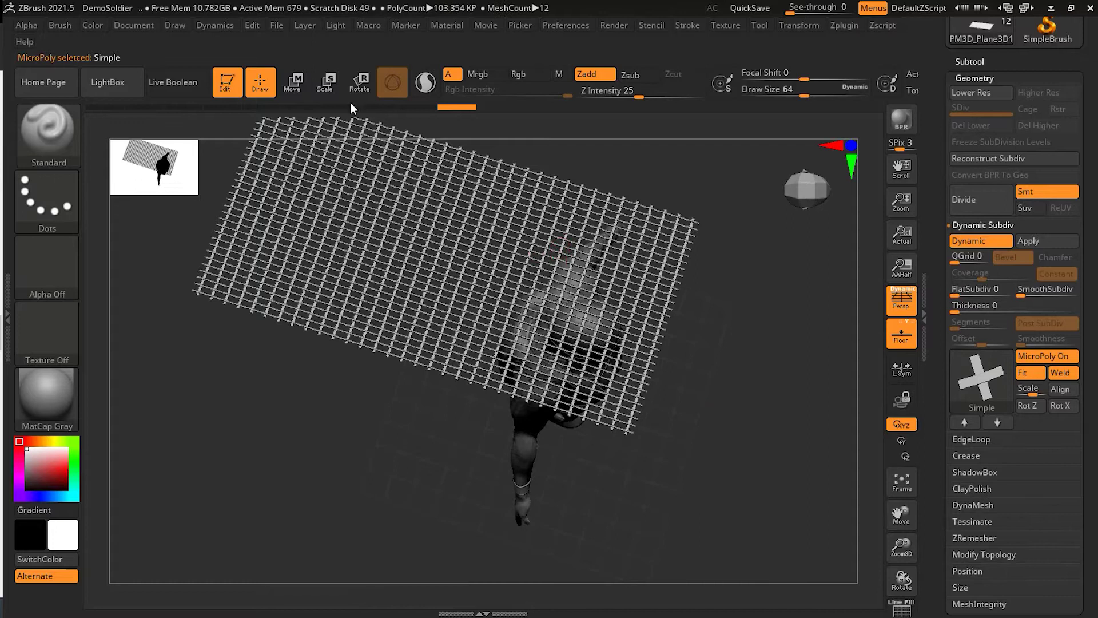
Shorten the gridded plane along one axis with the Scale gizmo over the head and shoulders.
left_click(324, 83)
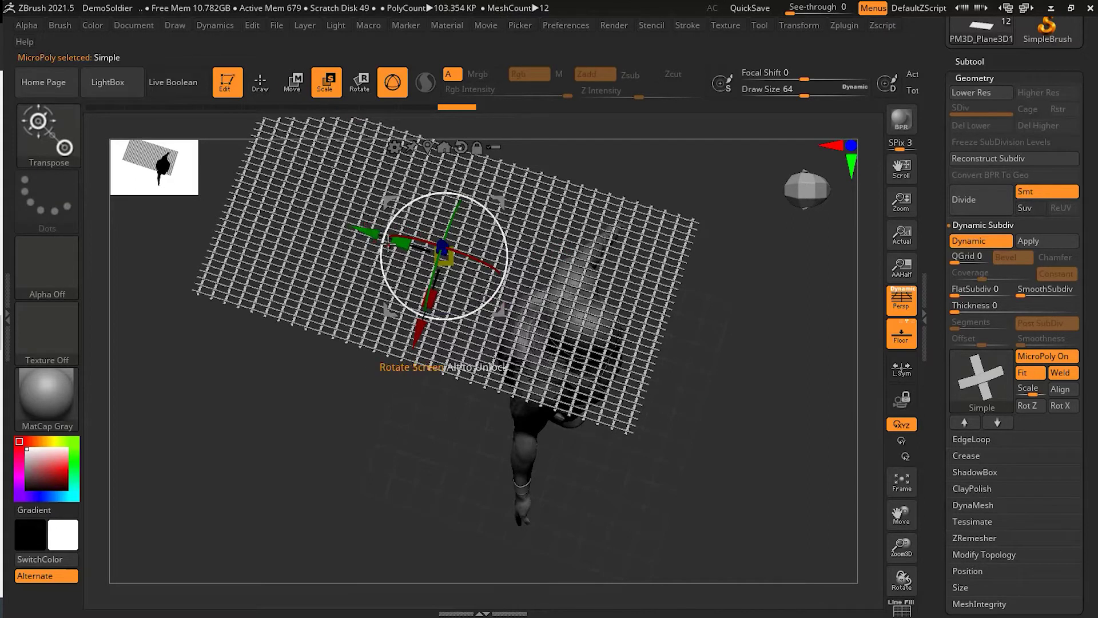
left_click_drag(394, 244, 436, 272)
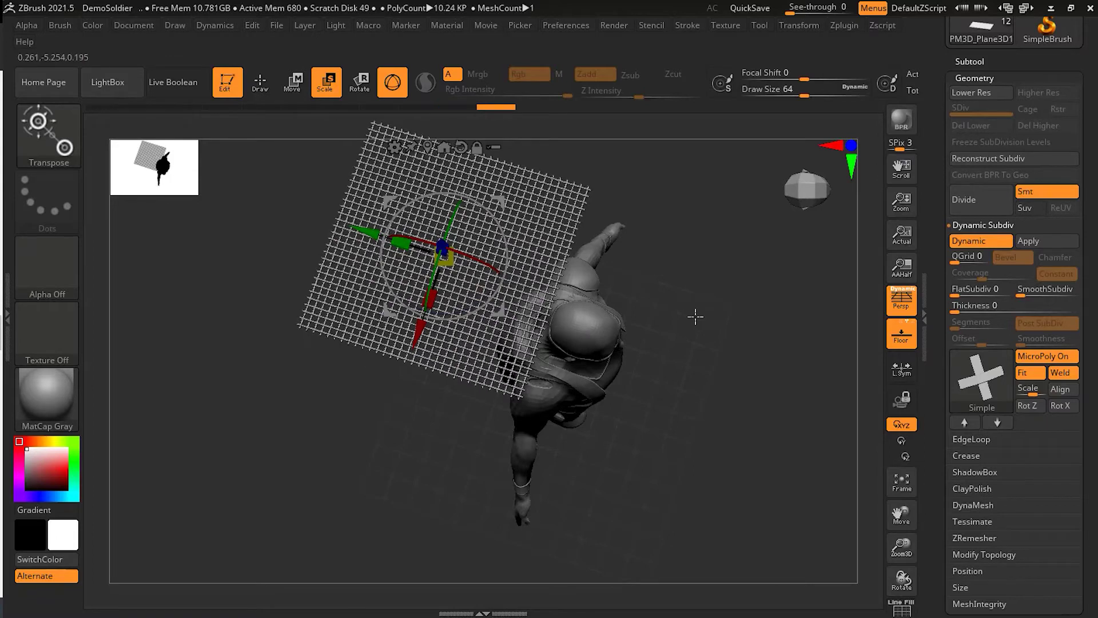
left_click_drag(692, 311, 667, 255)
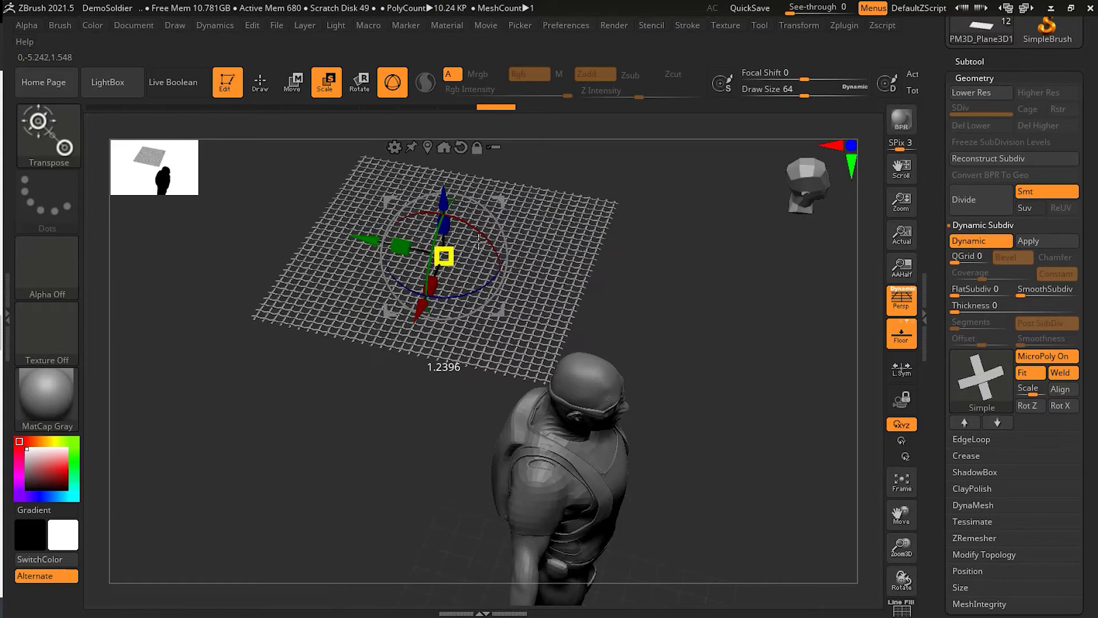
left_click_drag(714, 331, 745, 343)
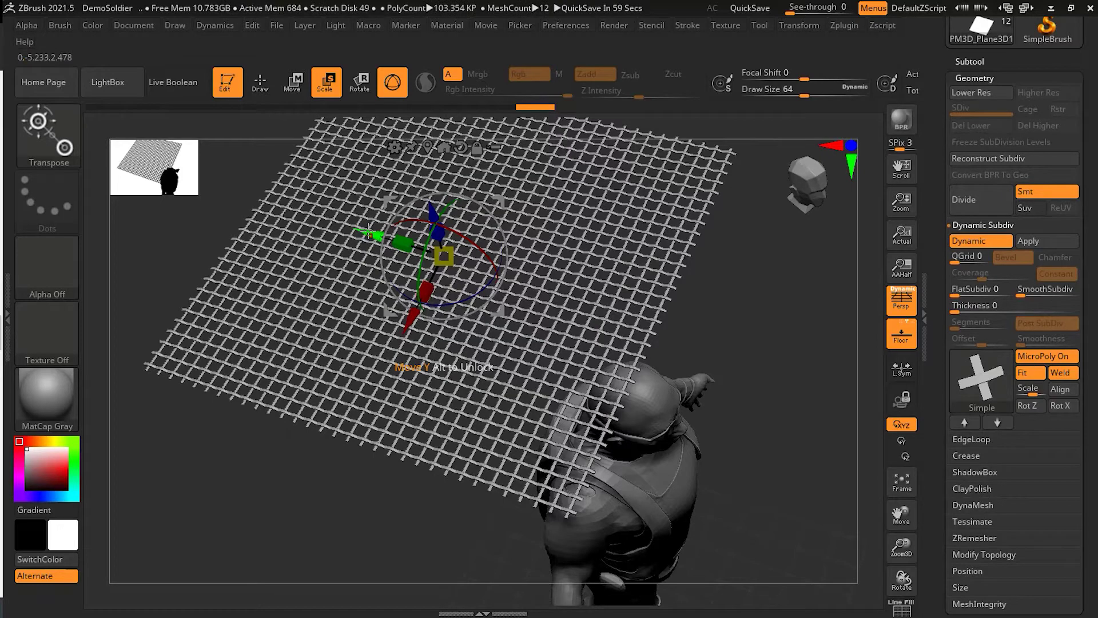
left_click_drag(374, 232, 863, 392)
left_click(983, 382)
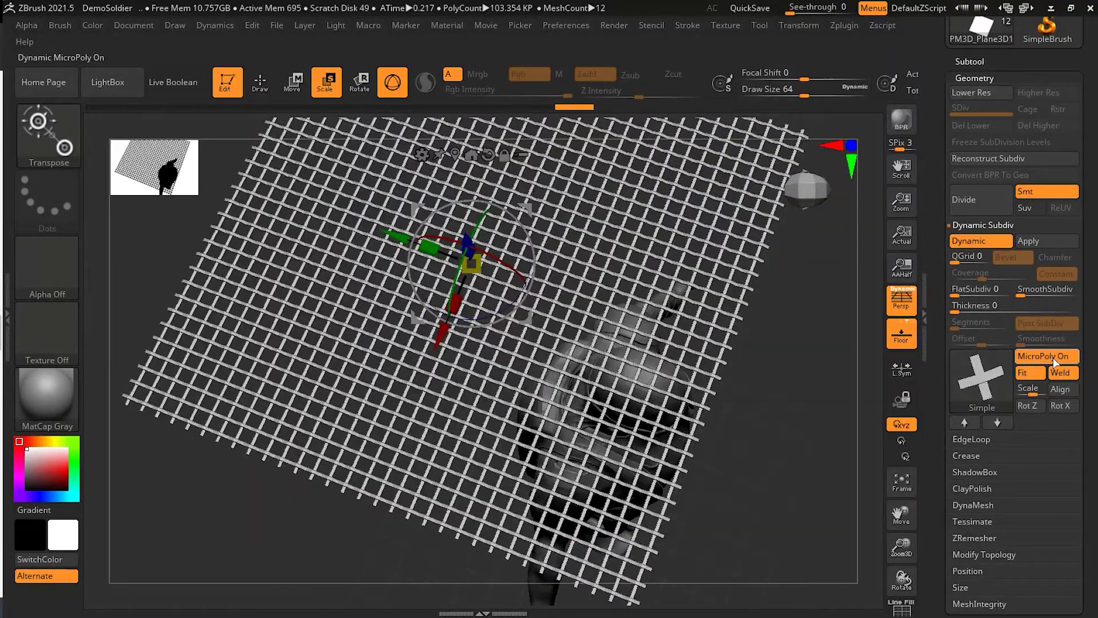
Turn off MicroPoly and Dynamic subdivision, show the PolyF wireframe, and enlarge the plane.
left_click(1051, 357)
left_click(962, 242)
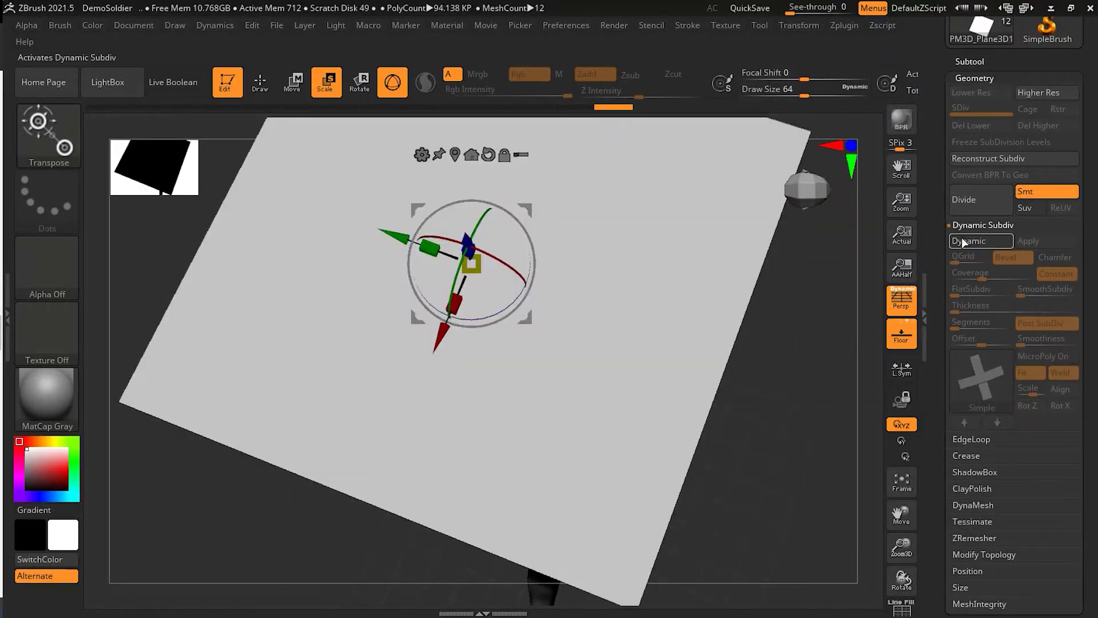
left_click_drag(784, 490, 608, 446)
left_click(901, 609)
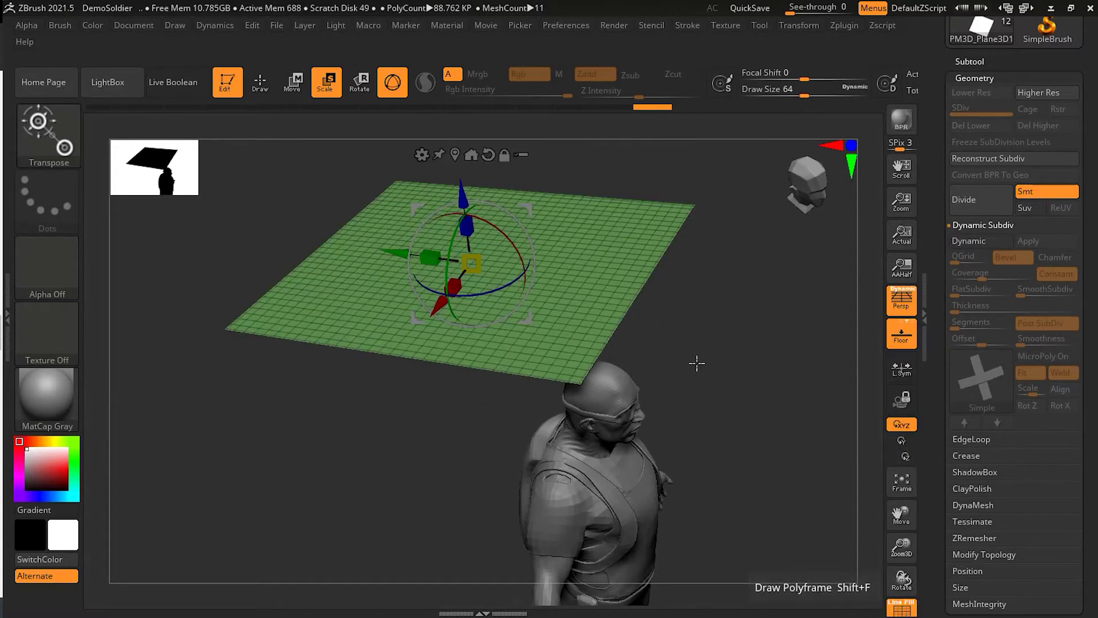
left_click_drag(698, 372, 704, 417)
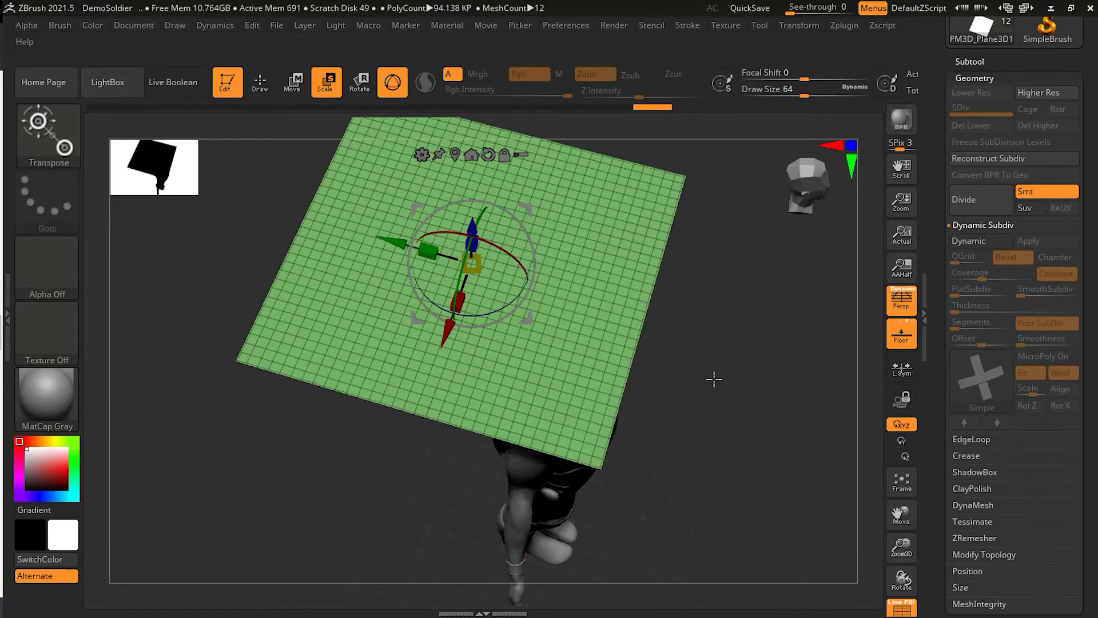
left_click_drag(471, 264, 729, 407)
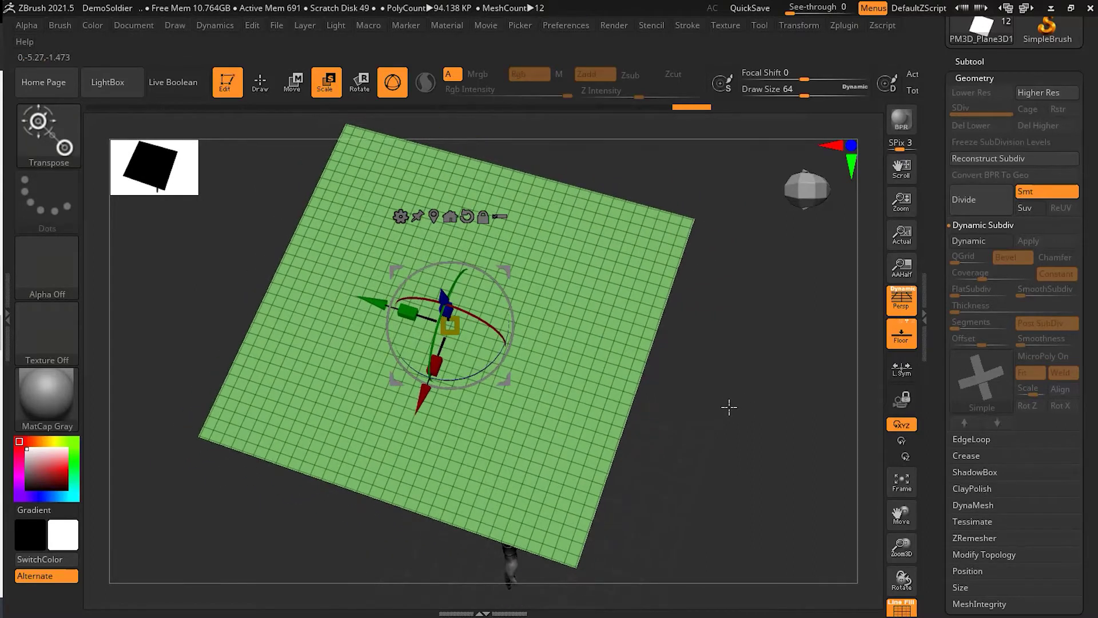
key("q")
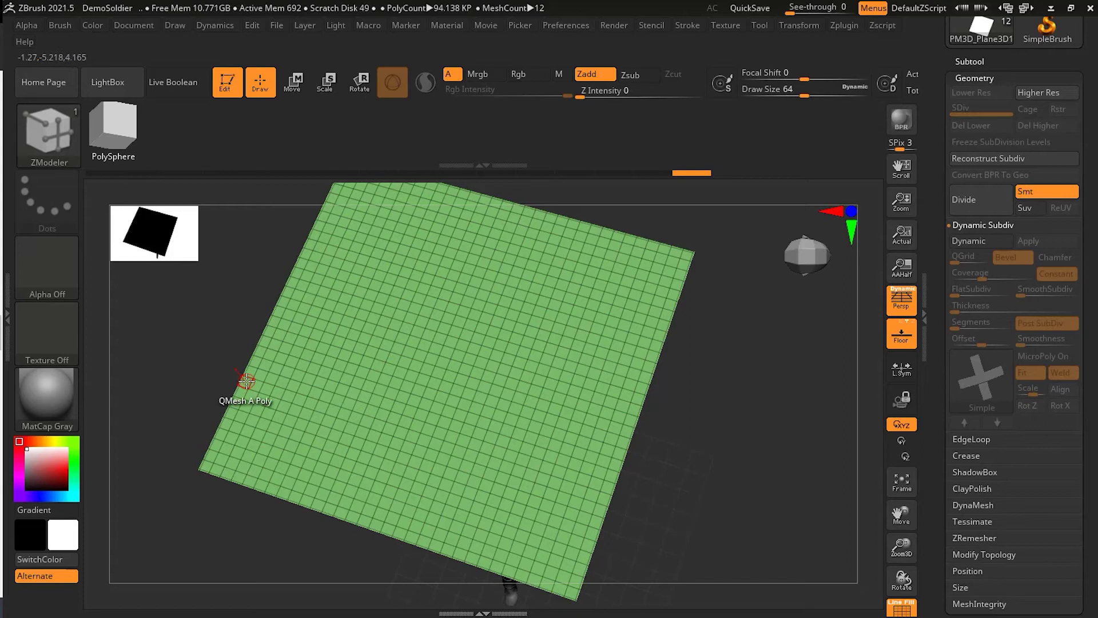
Mark a polygon strip across the plane and delete it with ZModeler Delete A Single Poly.
left_click_drag(266, 390, 425, 442)
left_click_drag(501, 474, 590, 494)
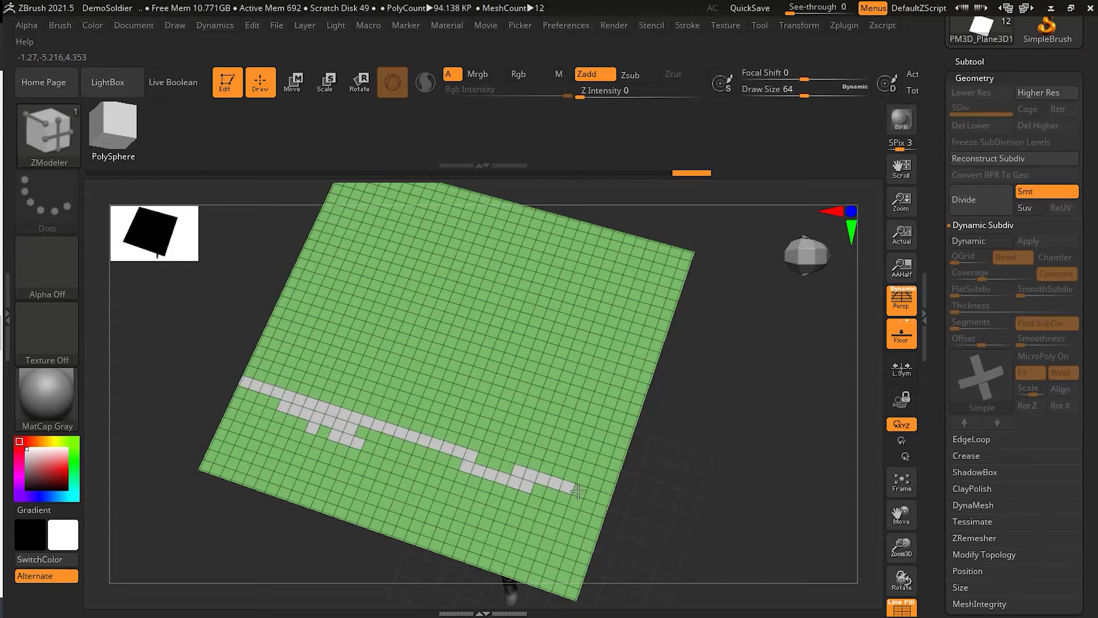
left_click_drag(475, 457, 474, 456)
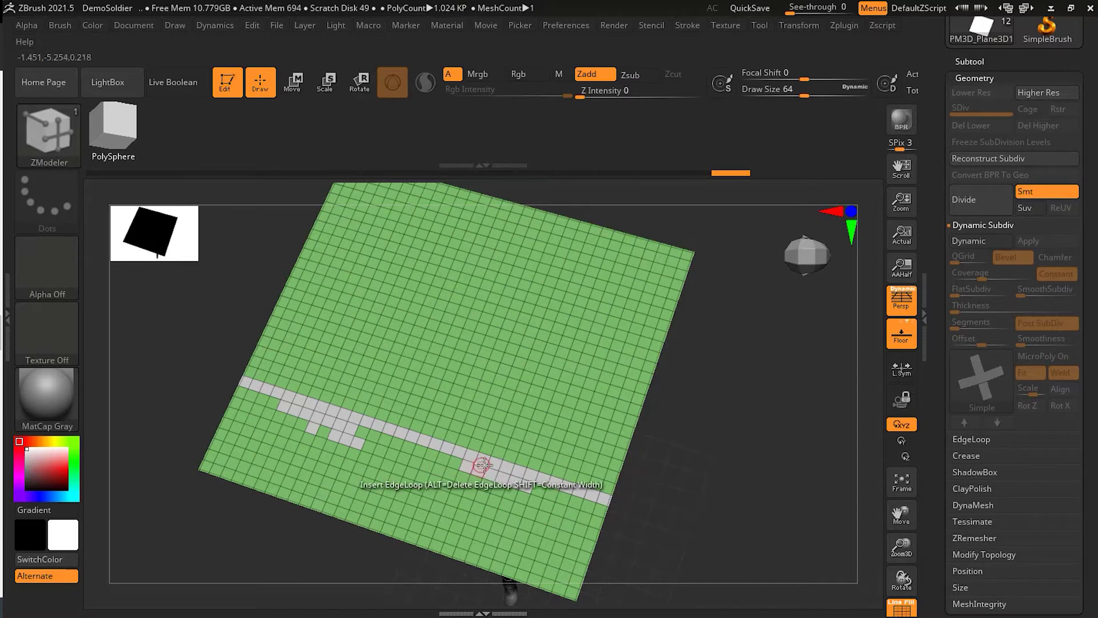
key("space")
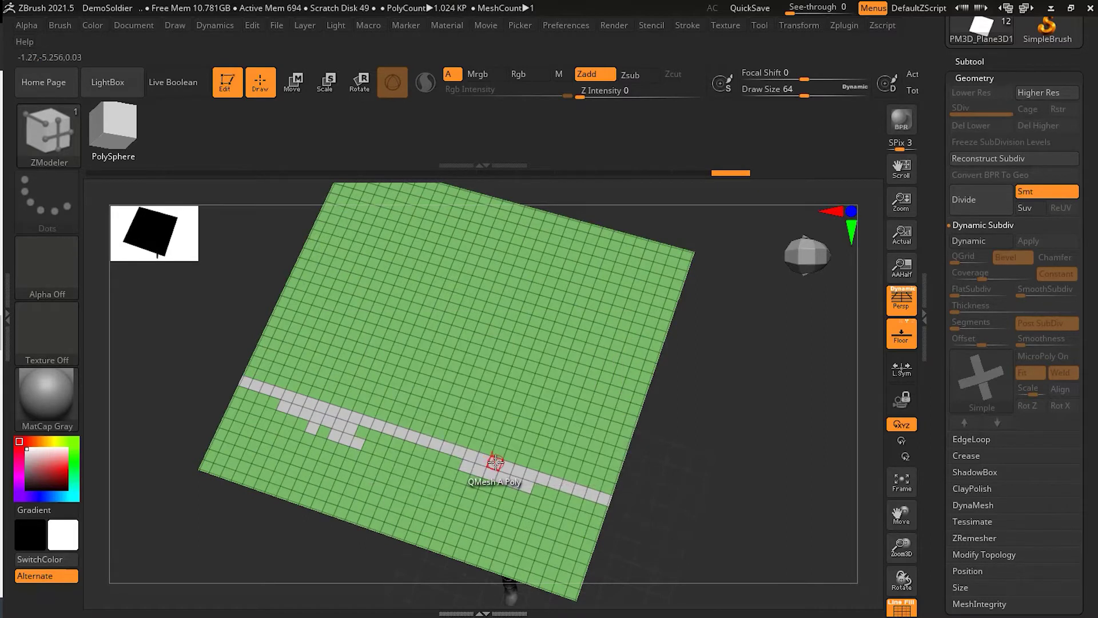
key("space")
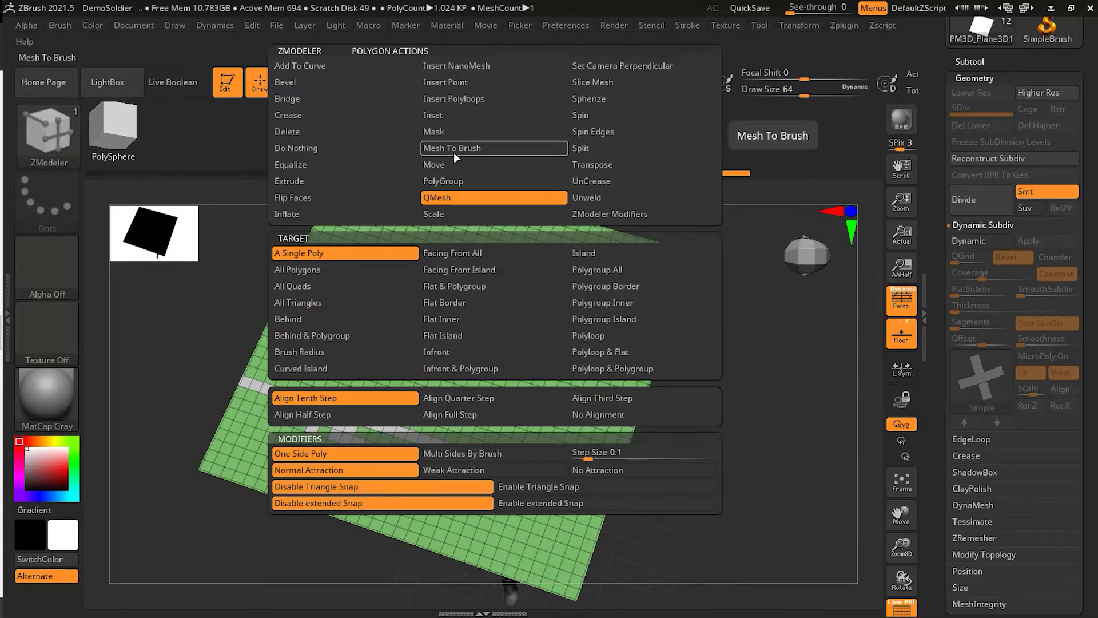
left_click(337, 130)
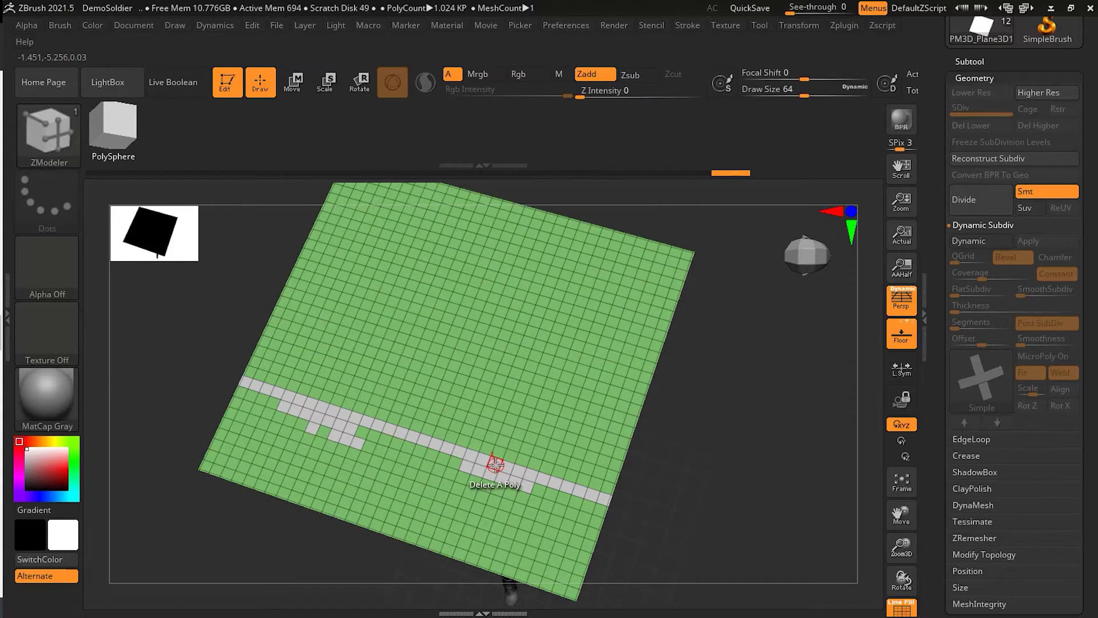
left_click(495, 465)
Switch the ZModeler Delete target to Island.
key("space")
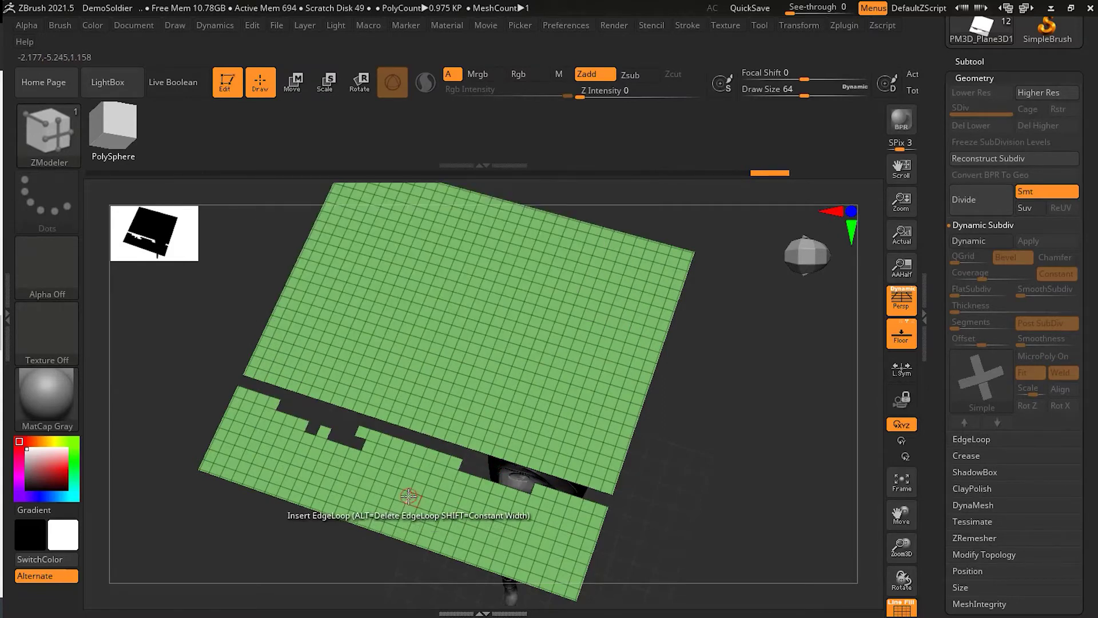
key("space")
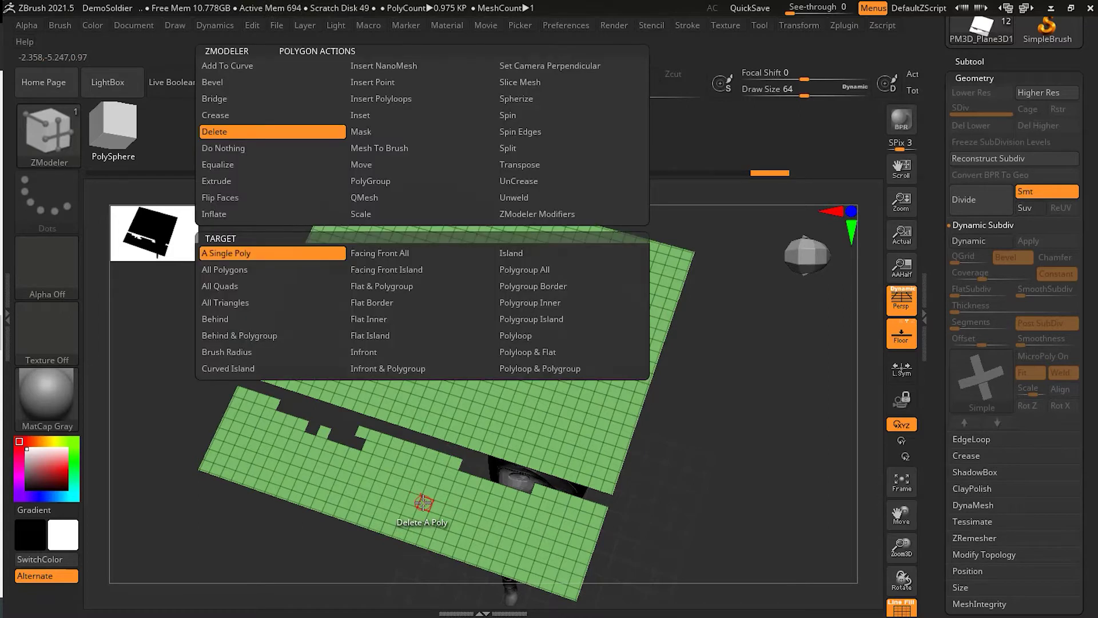
left_click(515, 252)
Delete the lower island of the plane and mark a new polygon strip near the top.
left_click(467, 504)
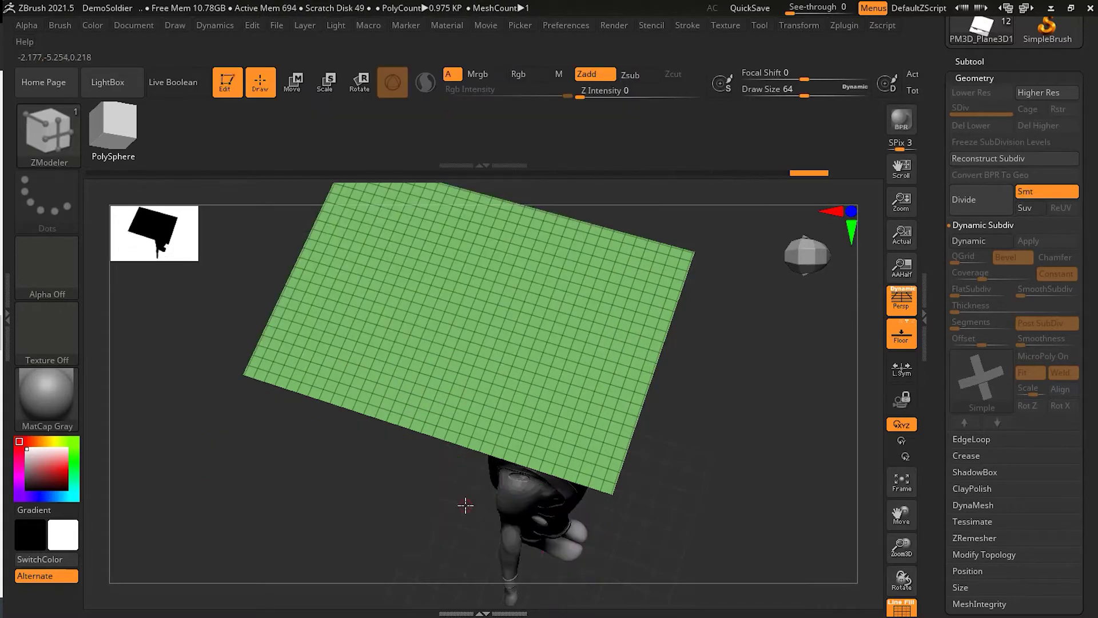
key("space")
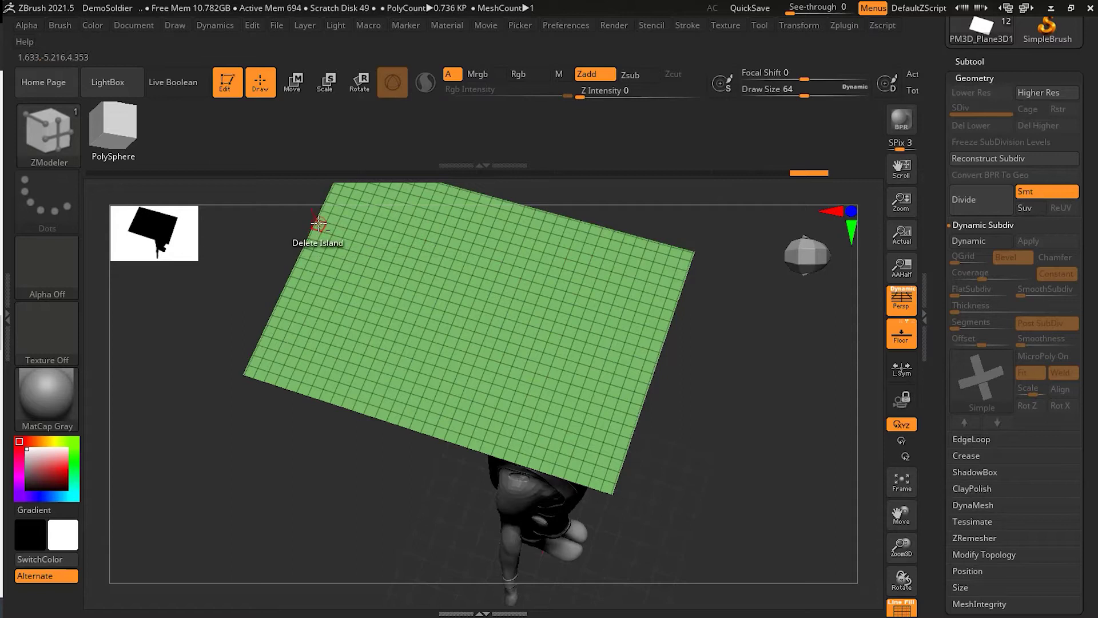
left_click_drag(361, 235, 627, 312)
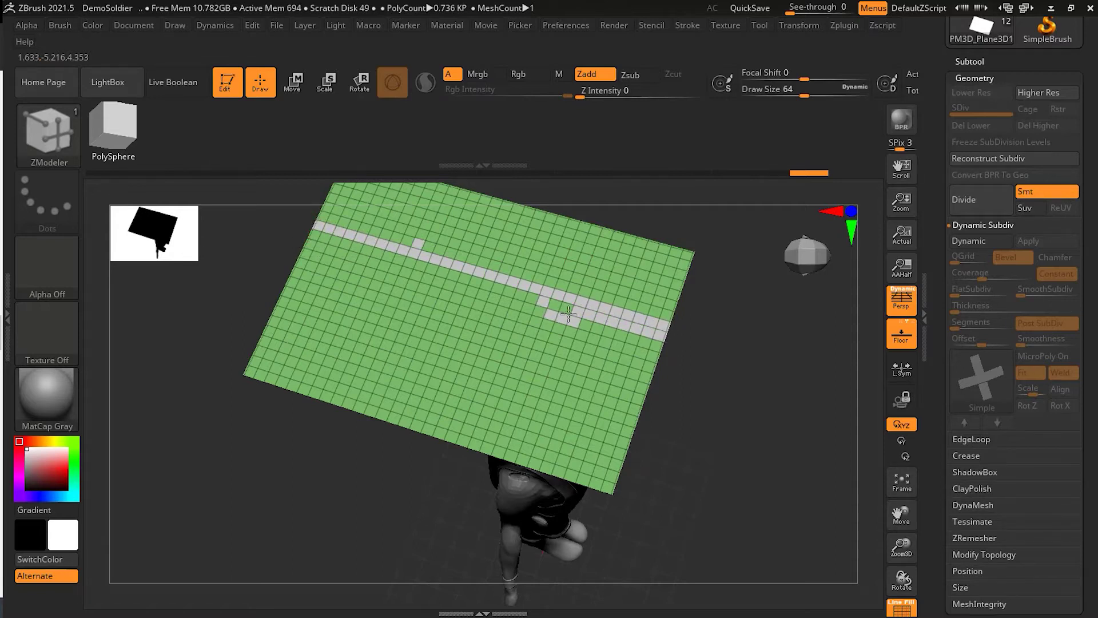
left_click_drag(480, 293, 313, 235)
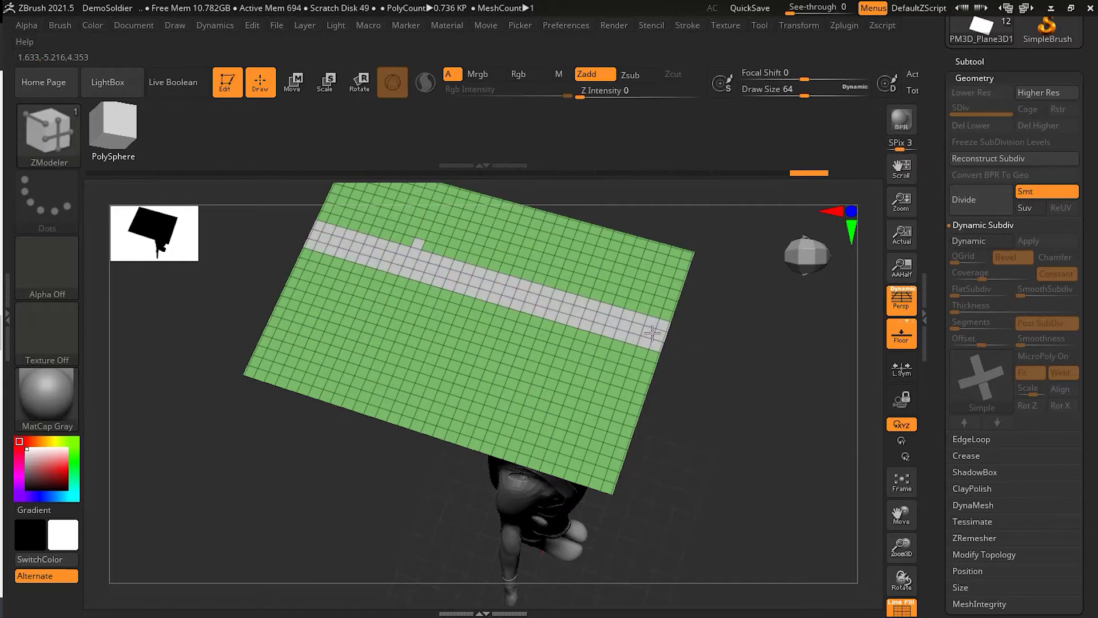
Delete the marked strip with Delete A Single Poly, splitting off the top band.
left_click(616, 320)
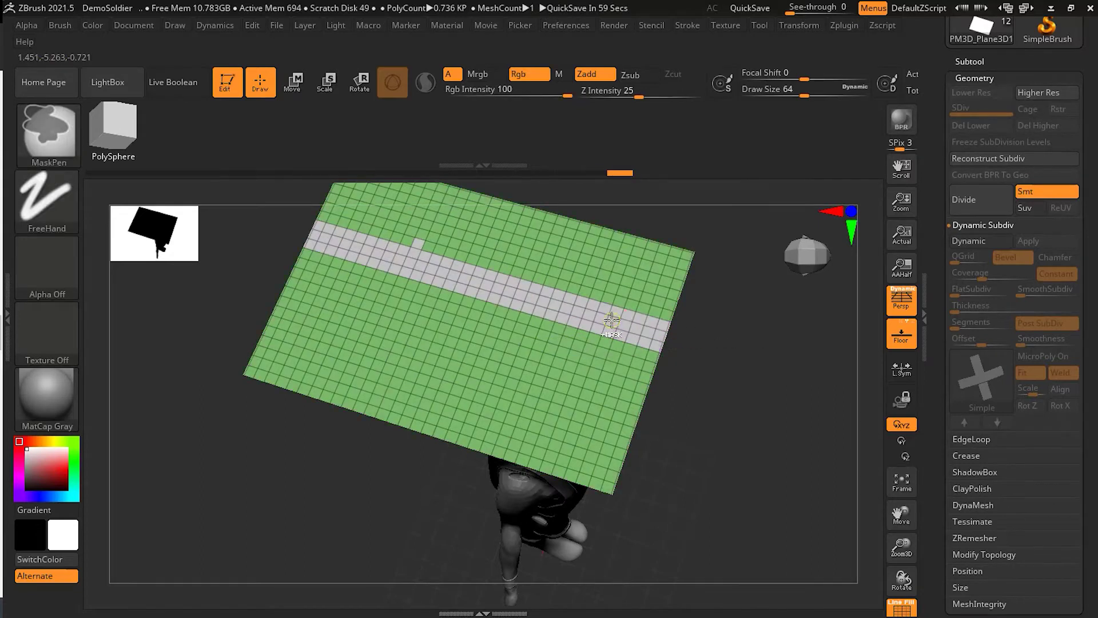
key("space")
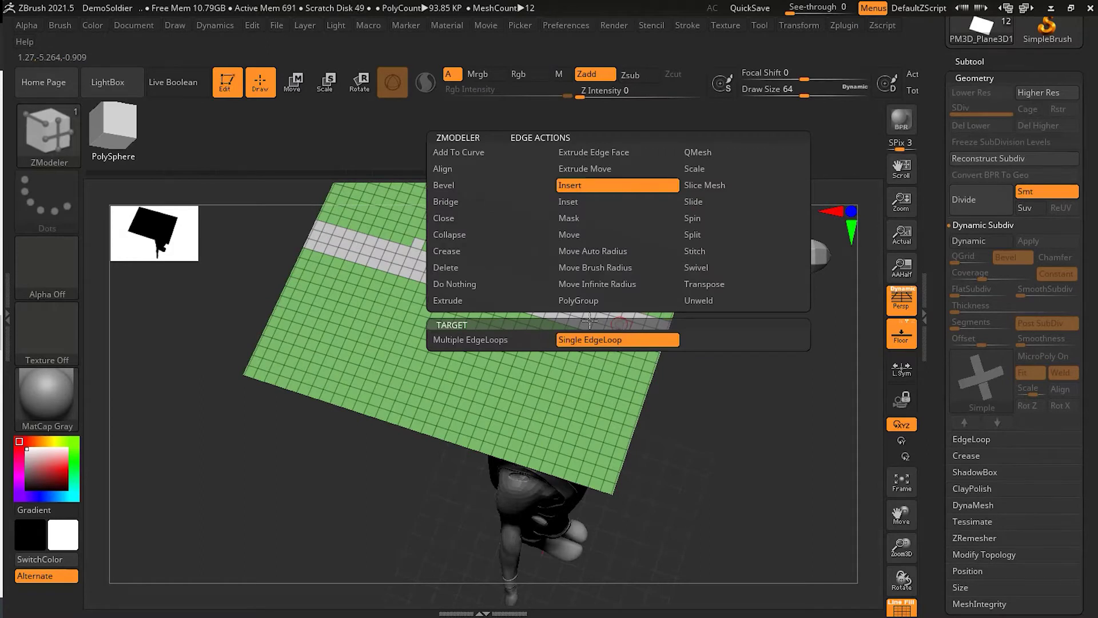
key("space")
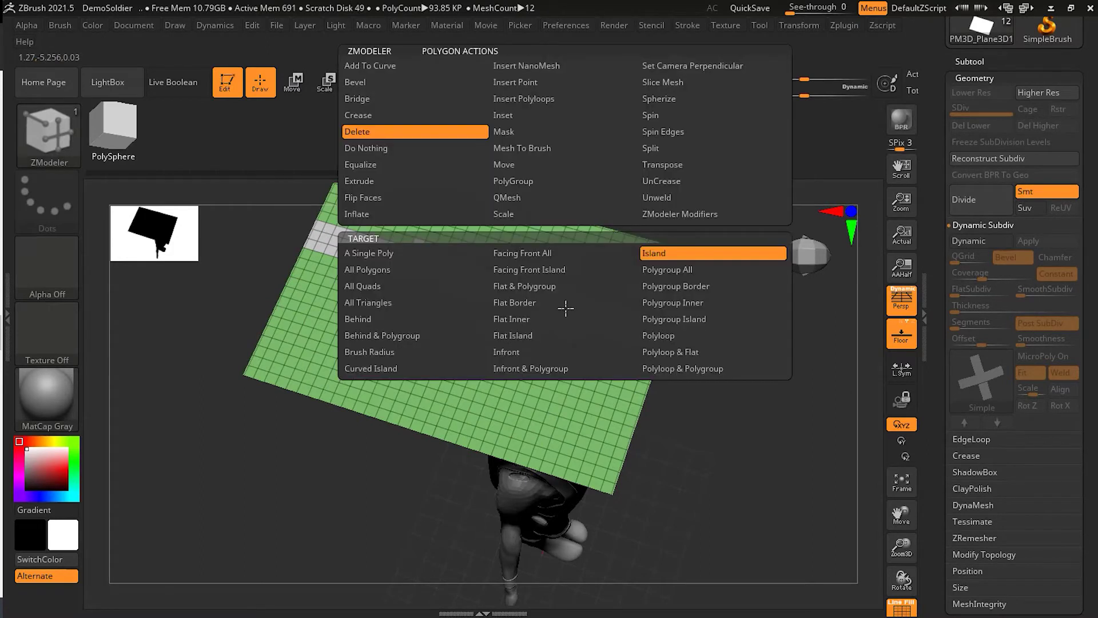
left_click(441, 256)
left_click(512, 292)
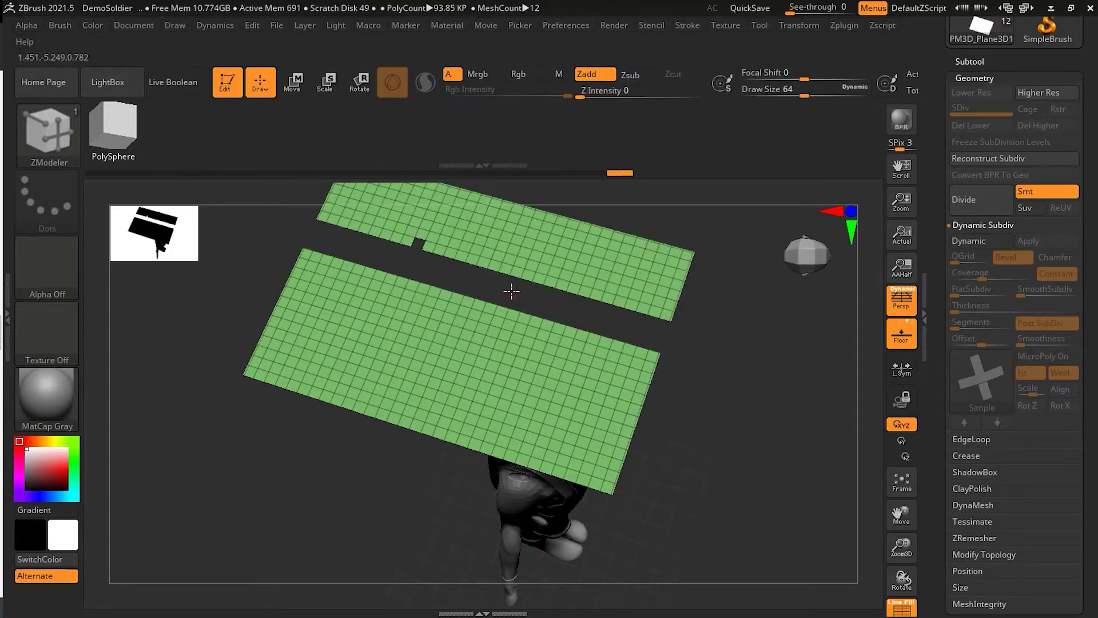
Delete the upper band as an island, leaving one rectangular panel.
key("space")
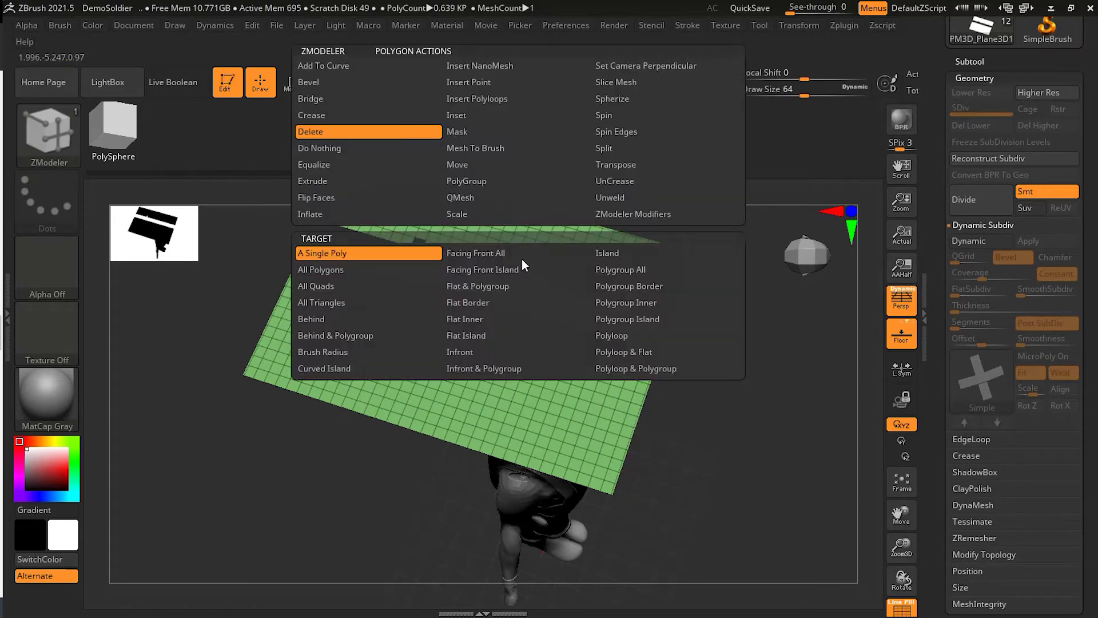
left_click(606, 254)
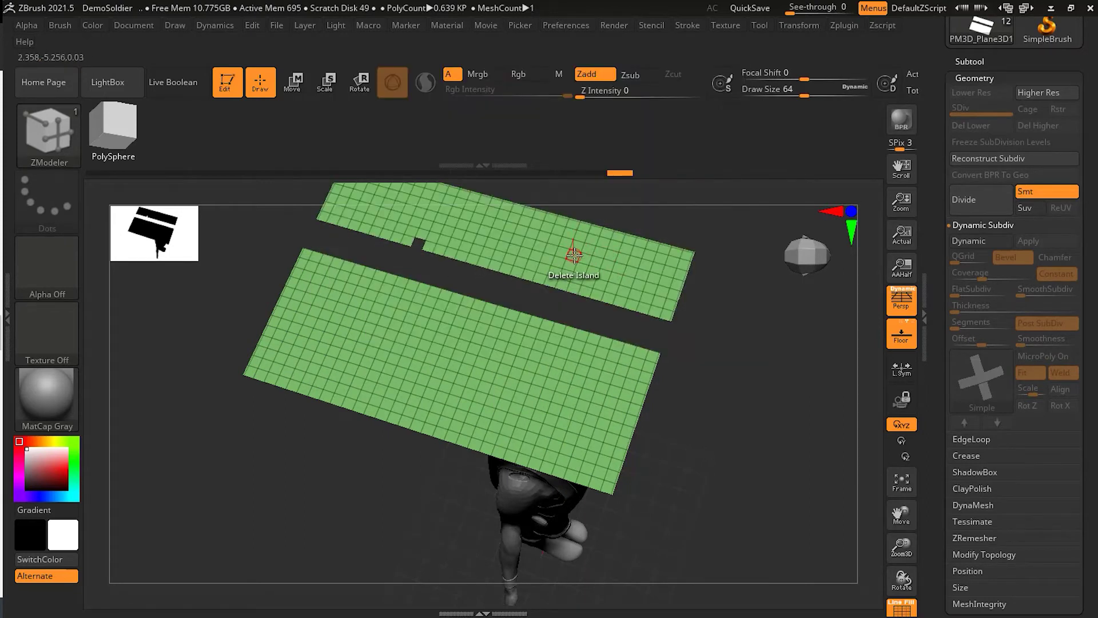
left_click(575, 256)
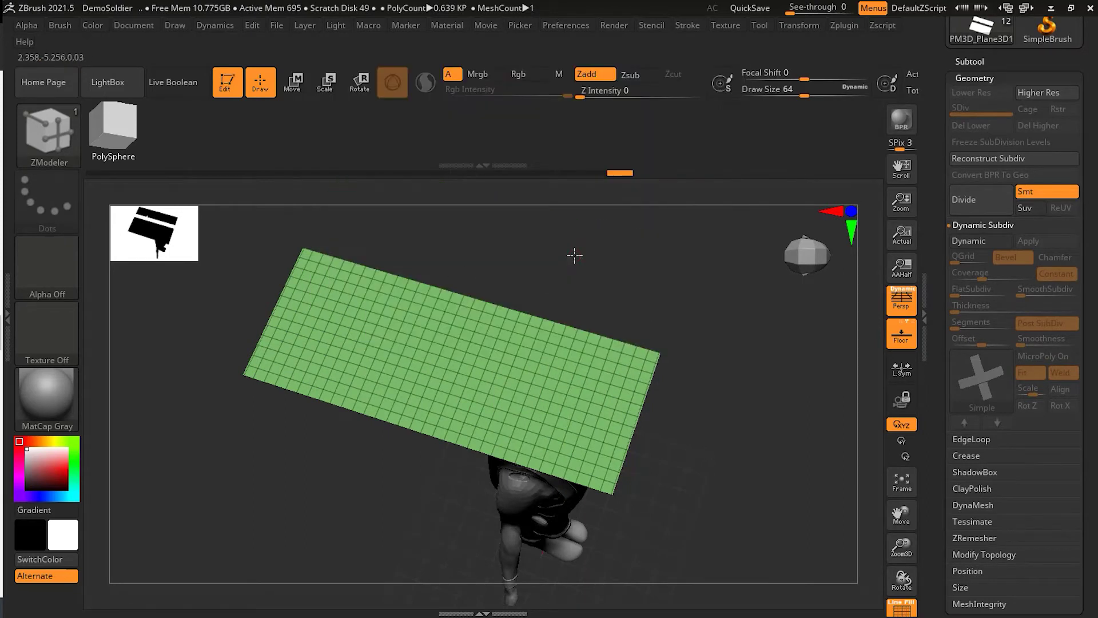
Select the Standard brush, divide the plane once and hide its PolyF wireframe.
left_click(42, 129)
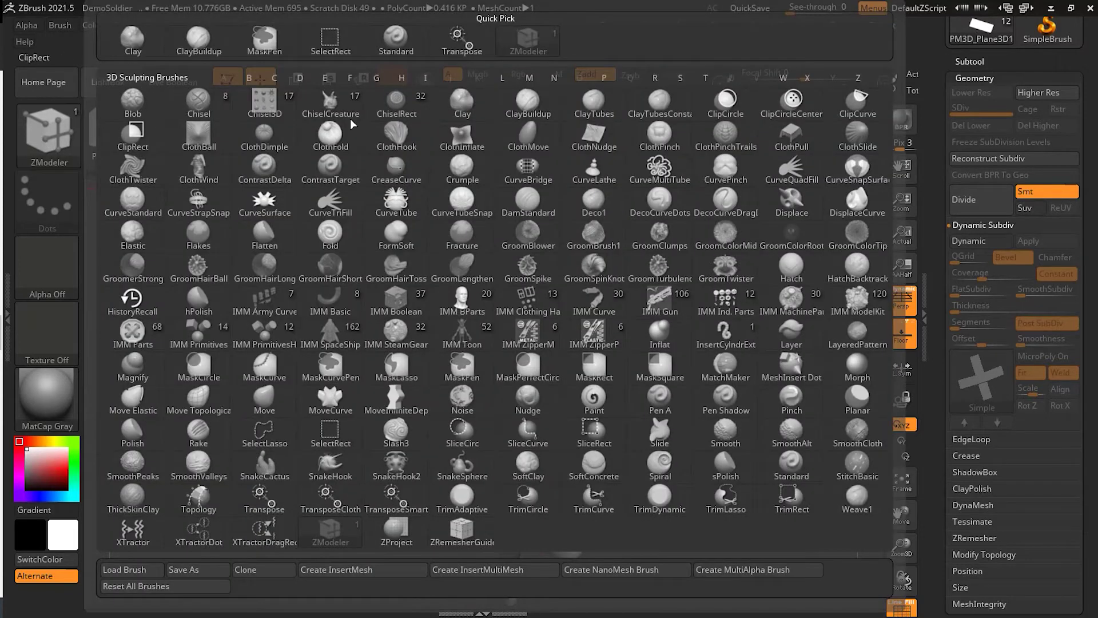
left_click(394, 41)
left_click_drag(703, 347, 765, 375)
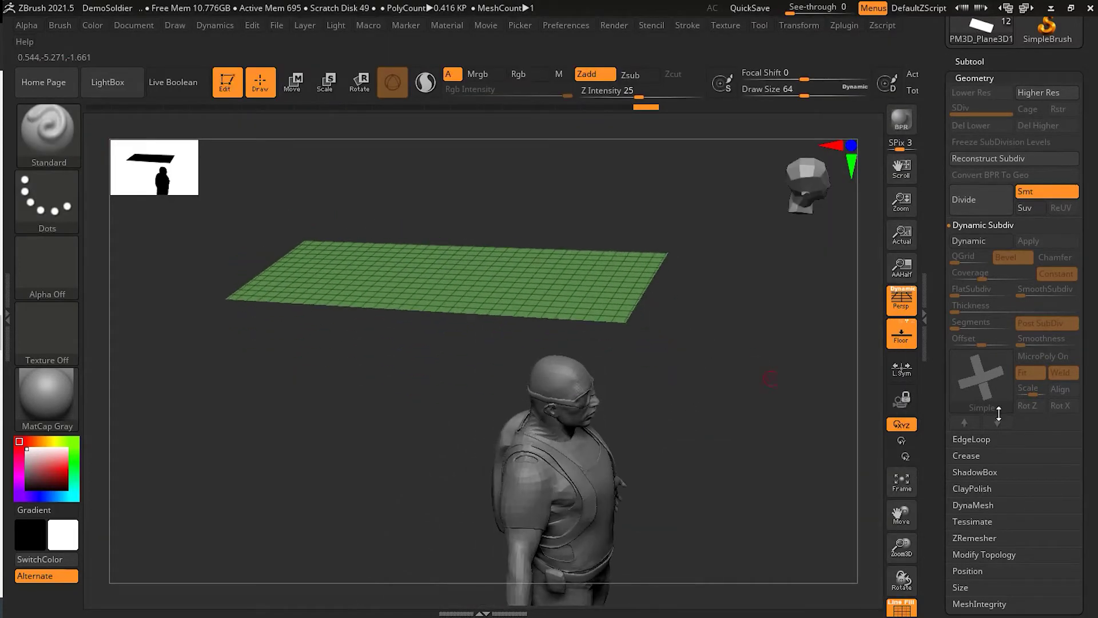
left_click(992, 202)
left_click(907, 611)
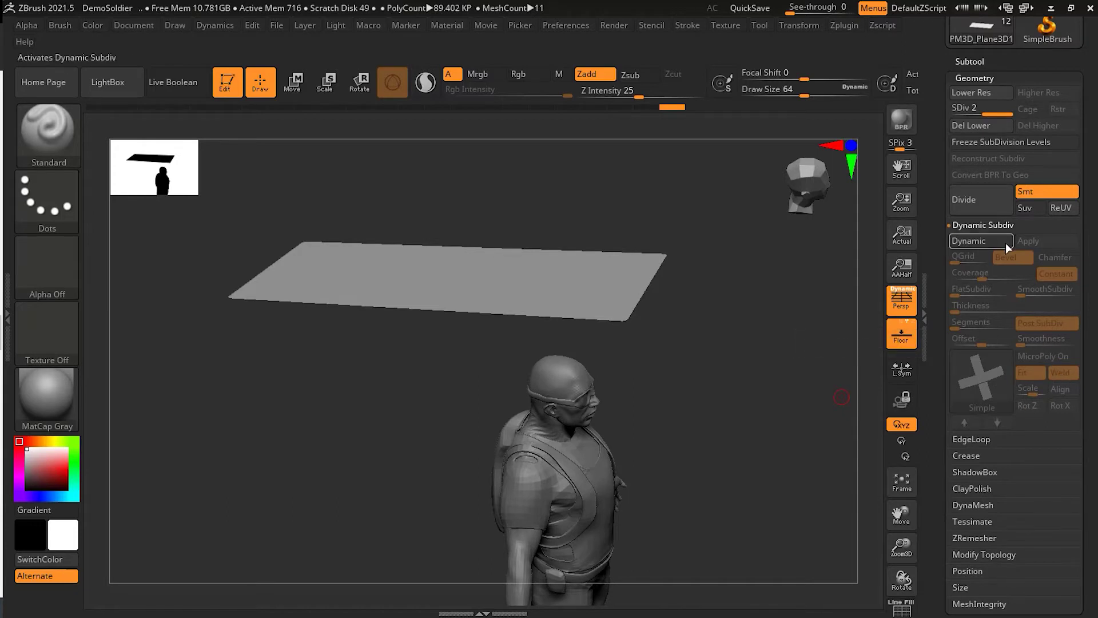
Enable Dynamic Subdiv with MicroPoly and raise the plane along Y with the Move gizmo.
left_click(983, 241)
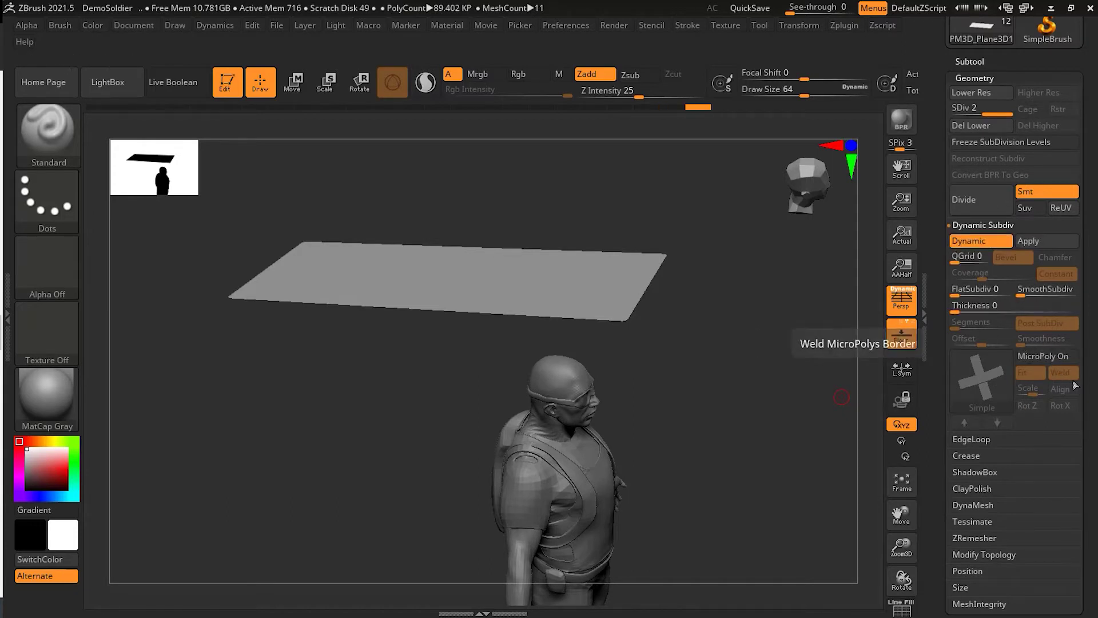
left_click(1042, 356)
left_click_drag(745, 345, 421, 172)
left_click(293, 83)
left_click_drag(379, 340, 330, 335)
key("q")
mouse_move(719, 441)
left_mouse_down()
mouse_move(718, 392)
mouse_move(748, 423)
mouse_move(650, 448)
mouse_move(748, 444)
mouse_move(731, 453)
mouse_move(709, 423)
left_mouse_up()
Dock the Dynamics menu in the left tray and switch on Inflate.
left_click(227, 26)
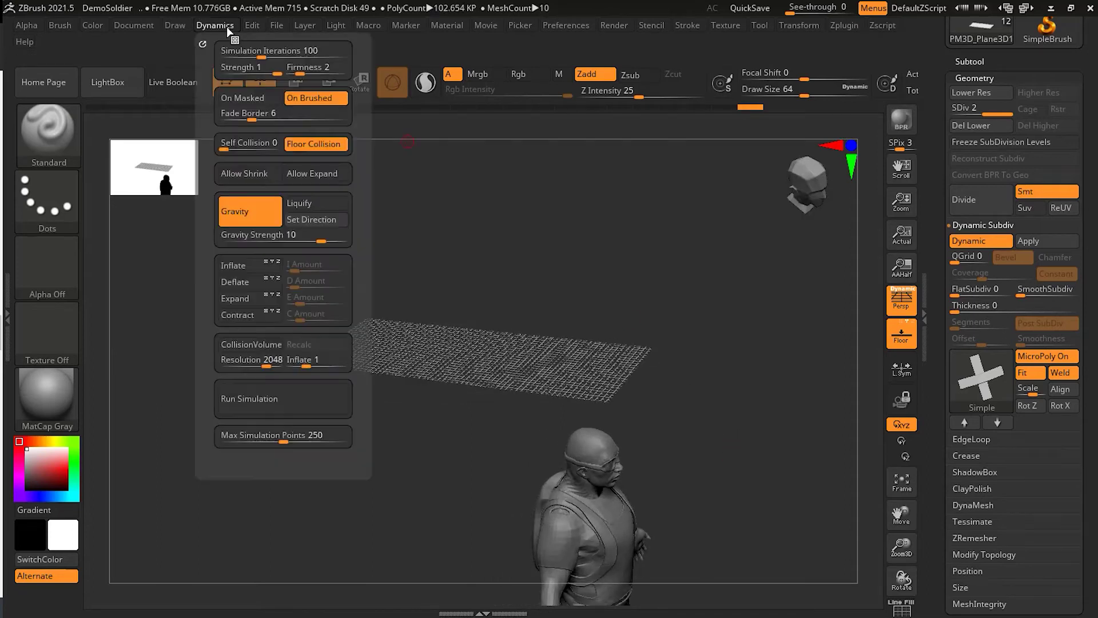
left_click(204, 43)
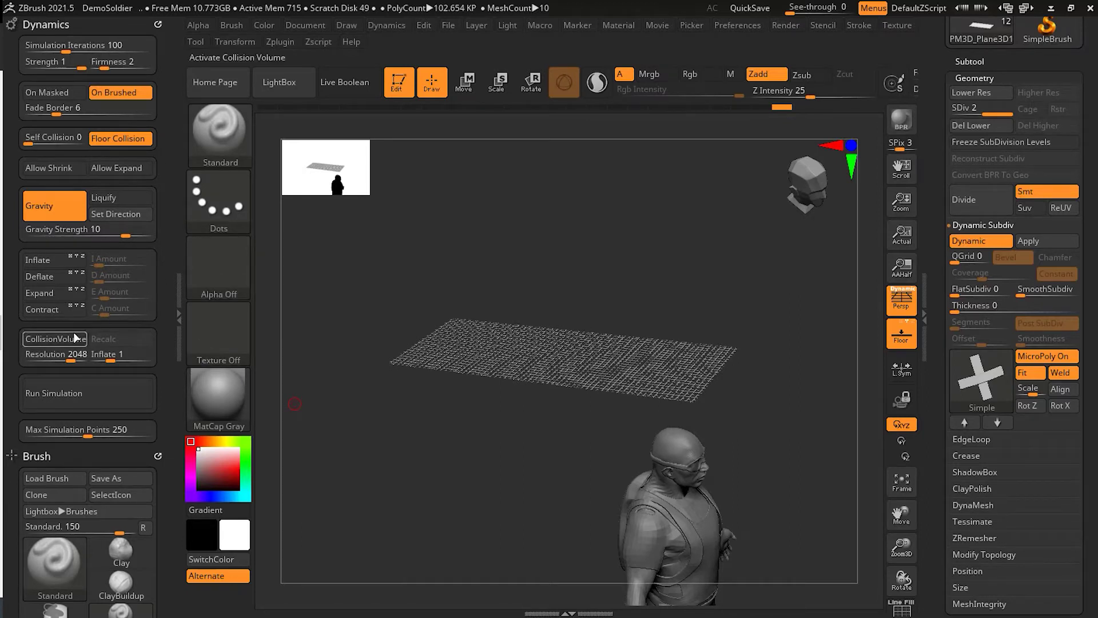
left_click(42, 260)
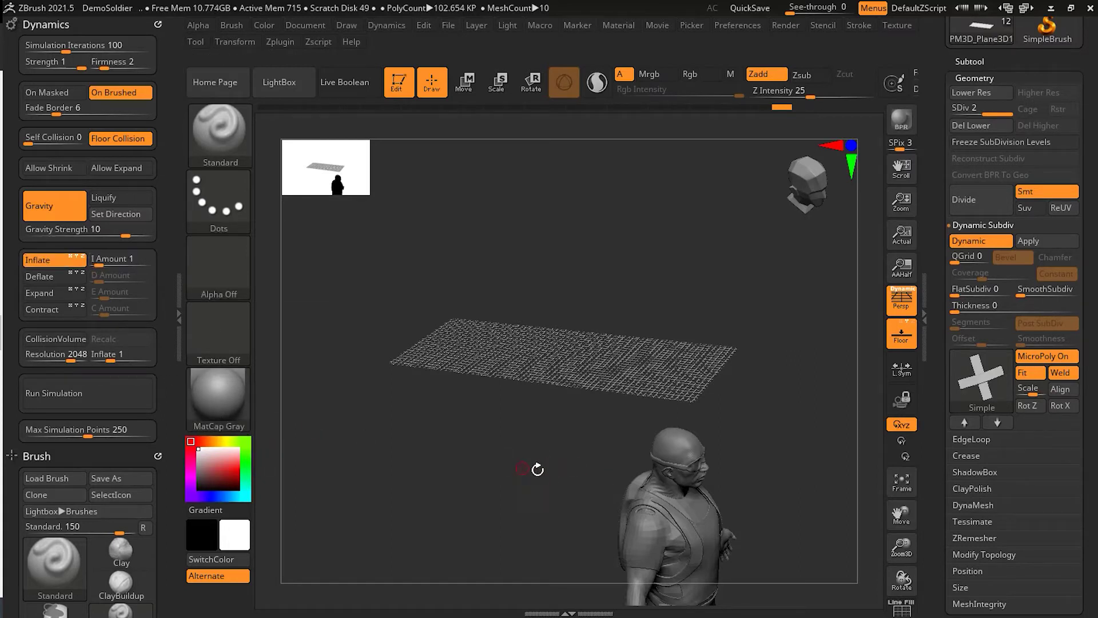
left_click_drag(755, 439, 788, 429)
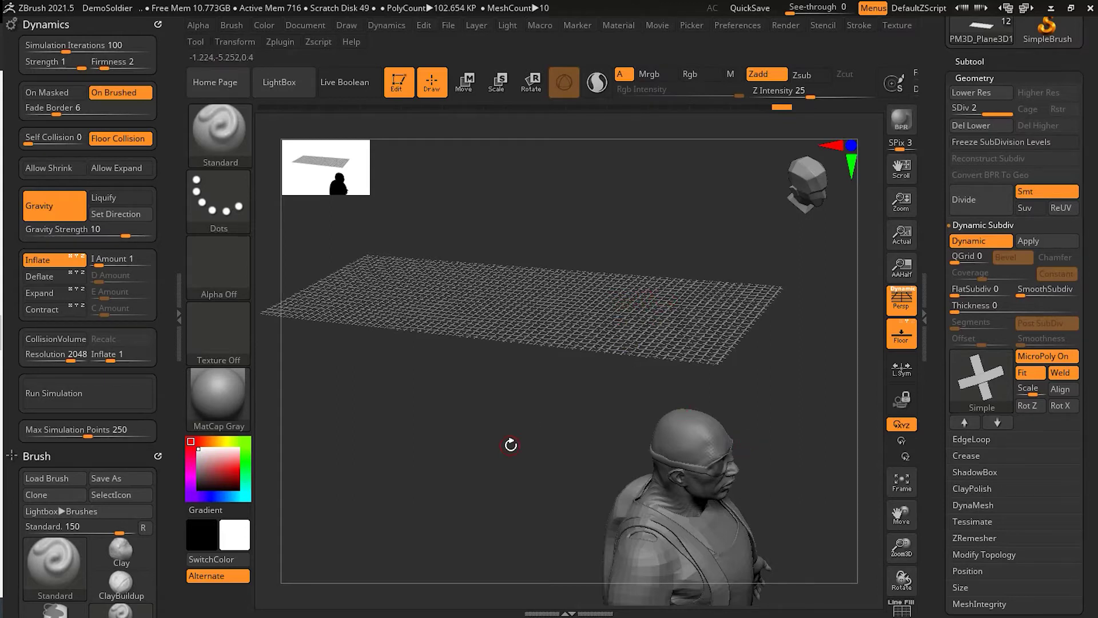
Run a test cloth simulation, stop it and undo back to the flat plane.
left_click(120, 394)
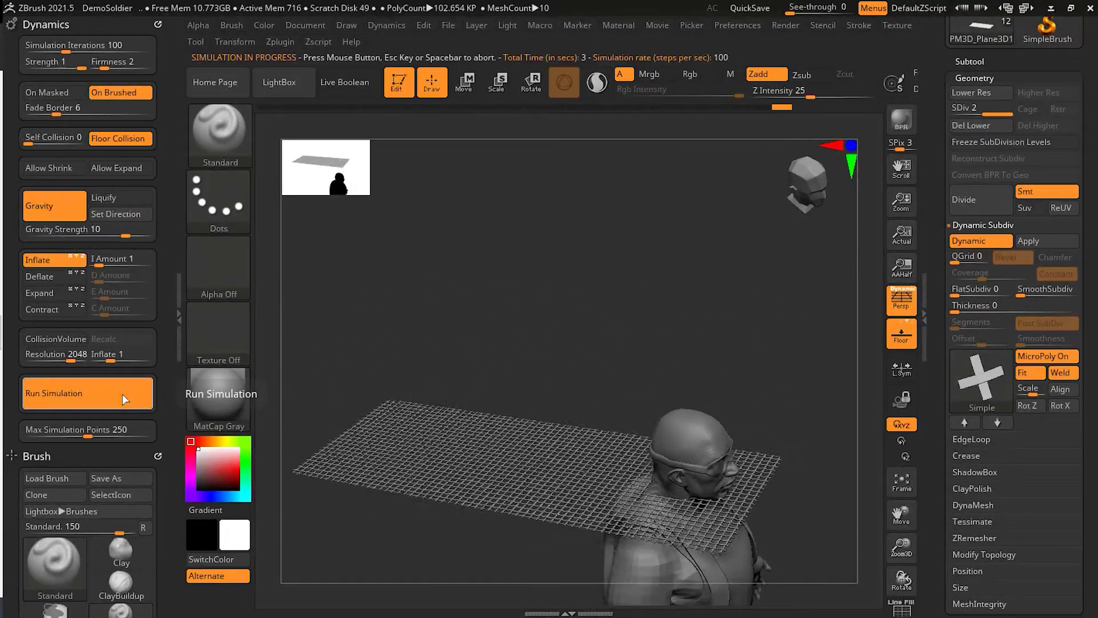
left_click(124, 399)
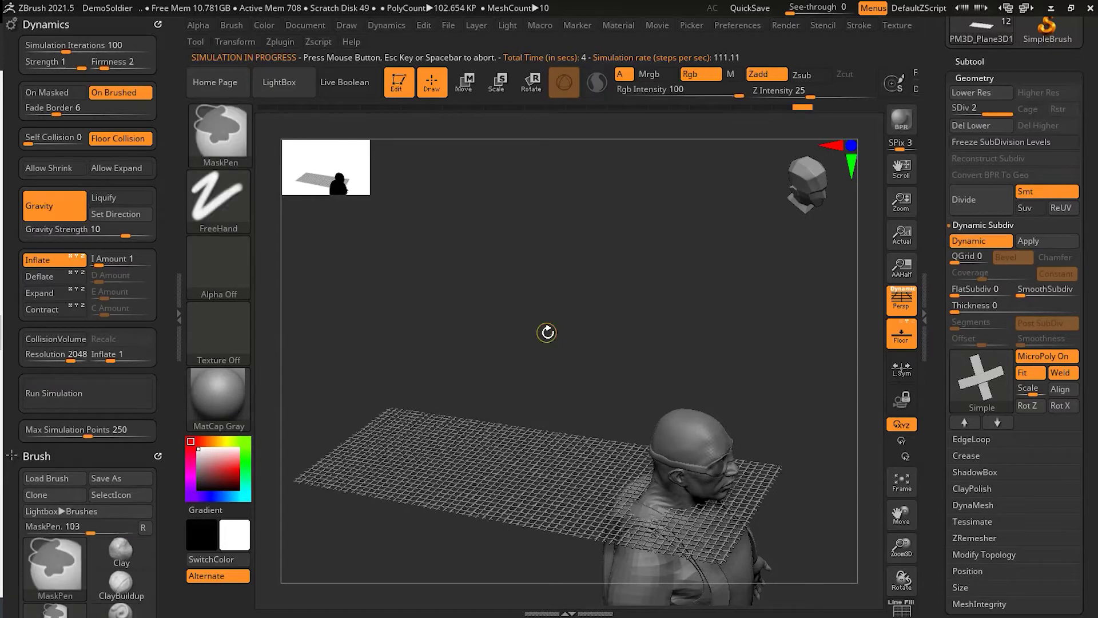
key("ctrl+z")
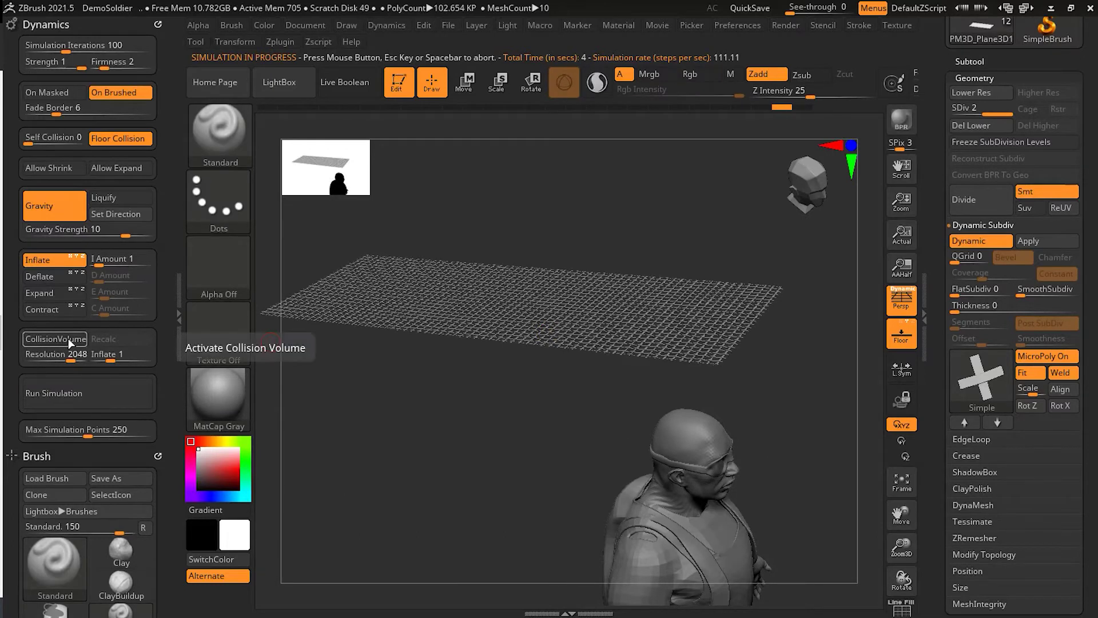
Enable CollisionVolume and rerun the simulation so the cloth drapes over the soldier's head.
left_click(67, 338)
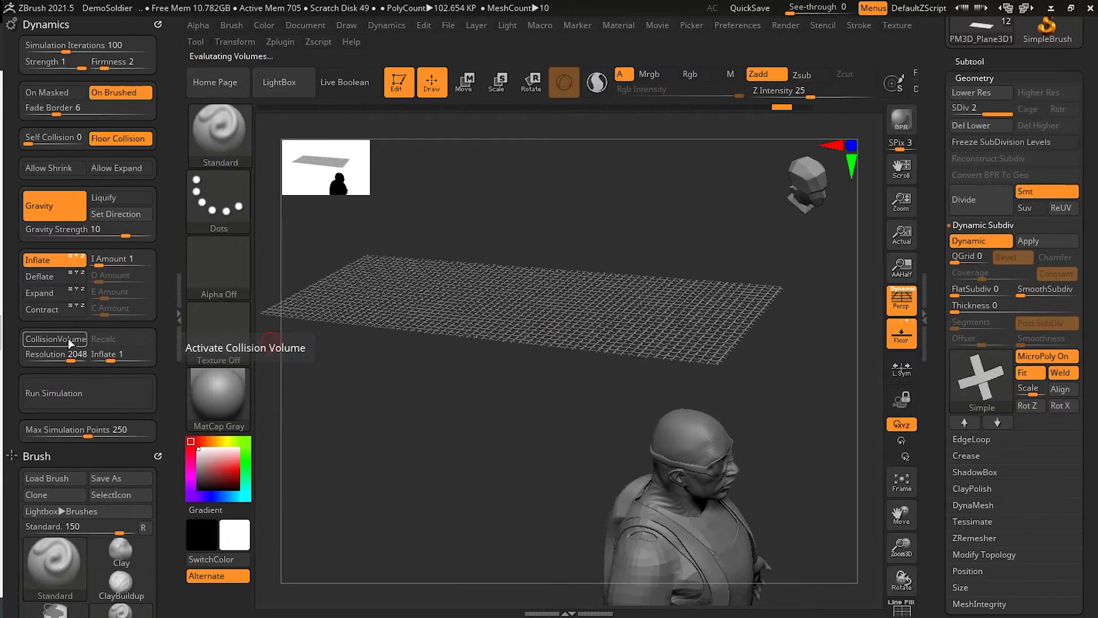
left_click(111, 399)
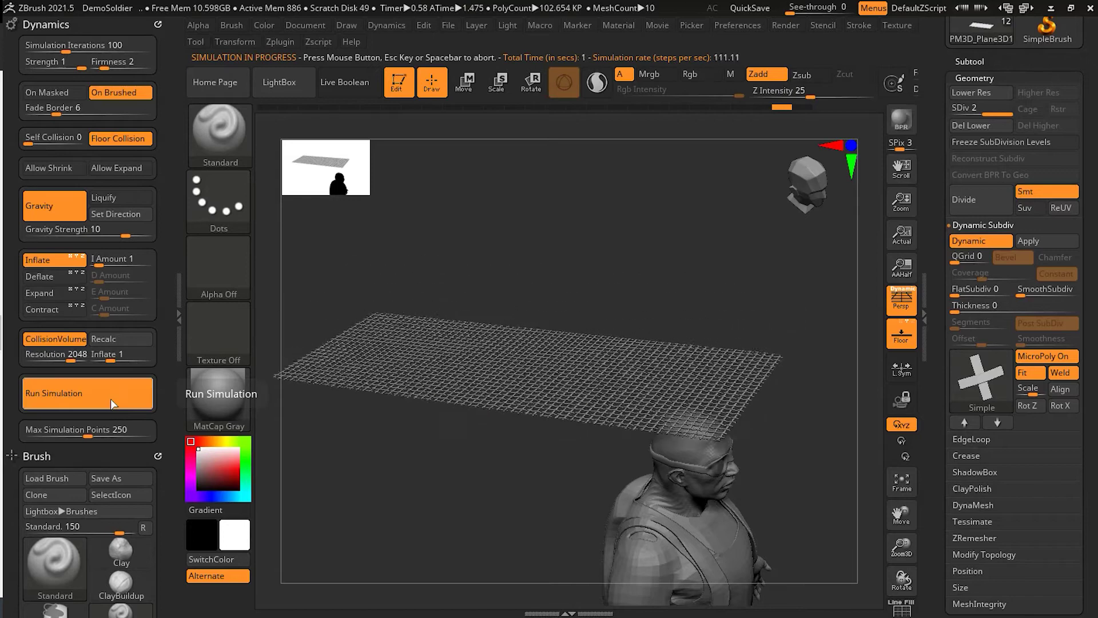
left_click(111, 400)
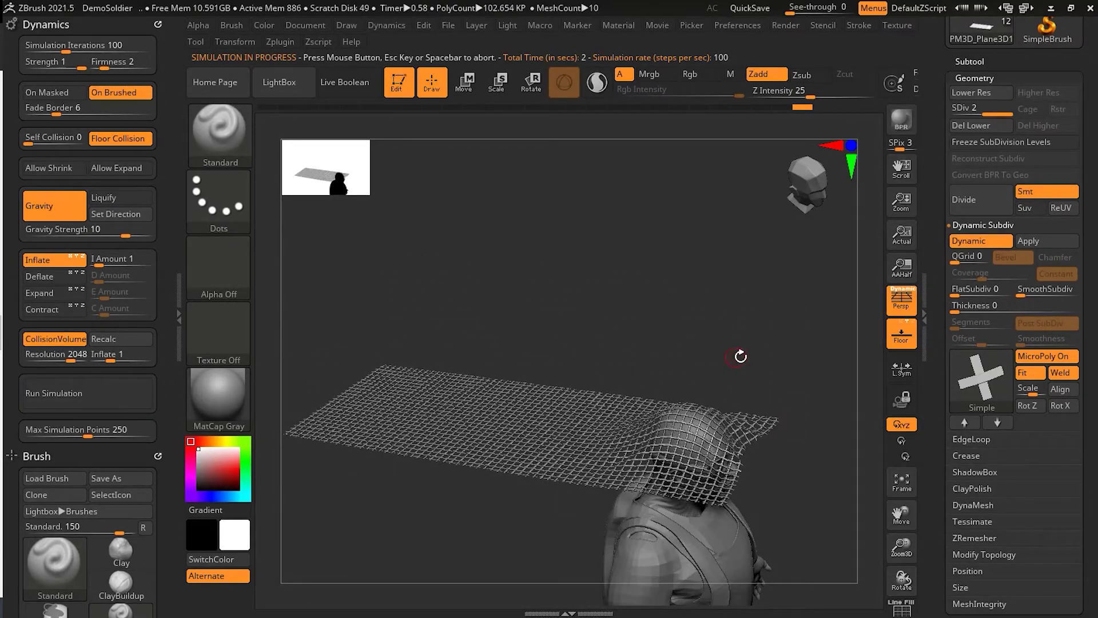
mouse_move(702, 338)
left_mouse_down()
mouse_move(715, 356)
mouse_move(716, 301)
left_mouse_up()
key("ctrl")
mouse_move(803, 315)
left_mouse_down("ctrl")
mouse_move(725, 489)
mouse_move(669, 499)
mouse_move(809, 466)
left_mouse_up("ctrl")
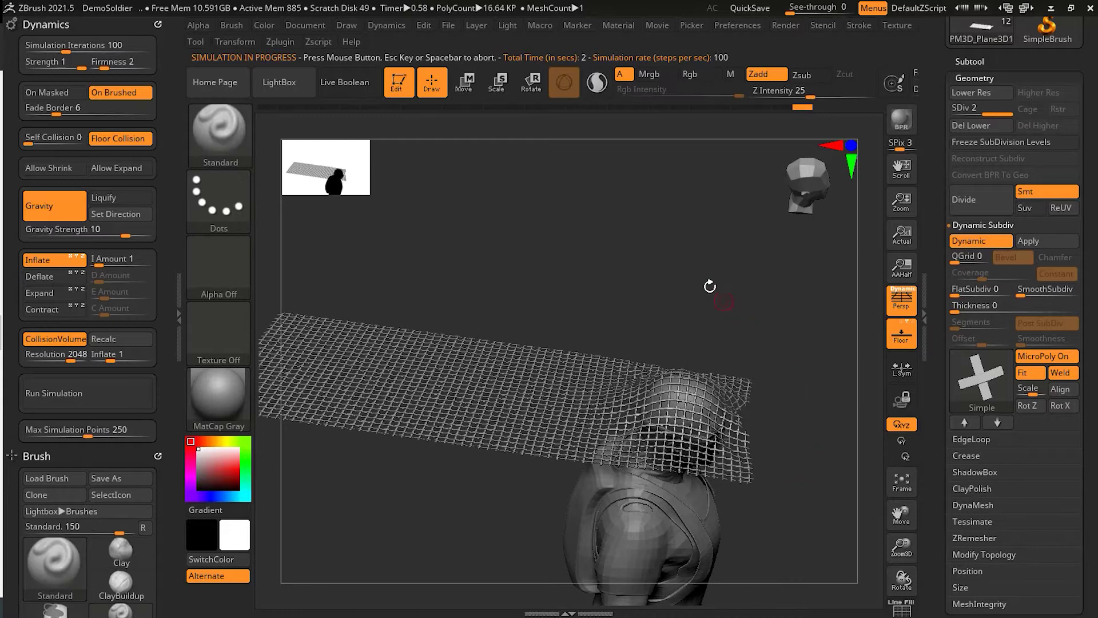
mouse_move(707, 288)
left_mouse_down()
mouse_move(702, 341)
mouse_move(692, 286)
mouse_move(692, 348)
mouse_move(753, 452)
mouse_move(718, 232)
mouse_move(746, 281)
mouse_move(647, 533)
mouse_move(606, 552)
mouse_move(748, 446)
left_mouse_up()
Restart the cloth simulation from a three-quarter view of the soldier.
key("shift")
key("ctrl")
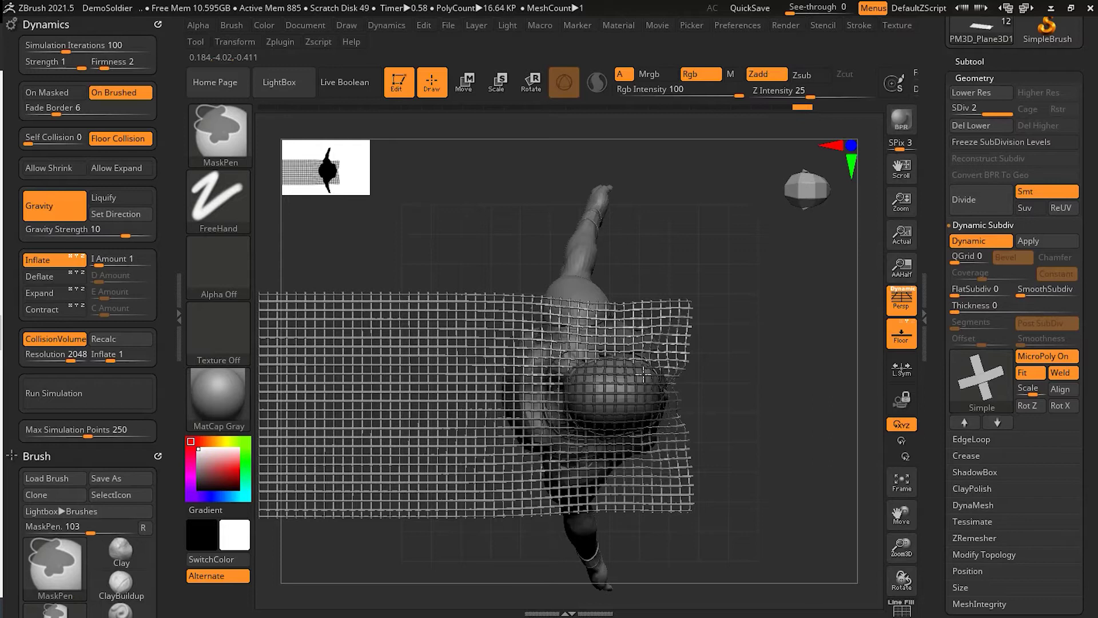
left_click_drag(732, 396, 773, 332)
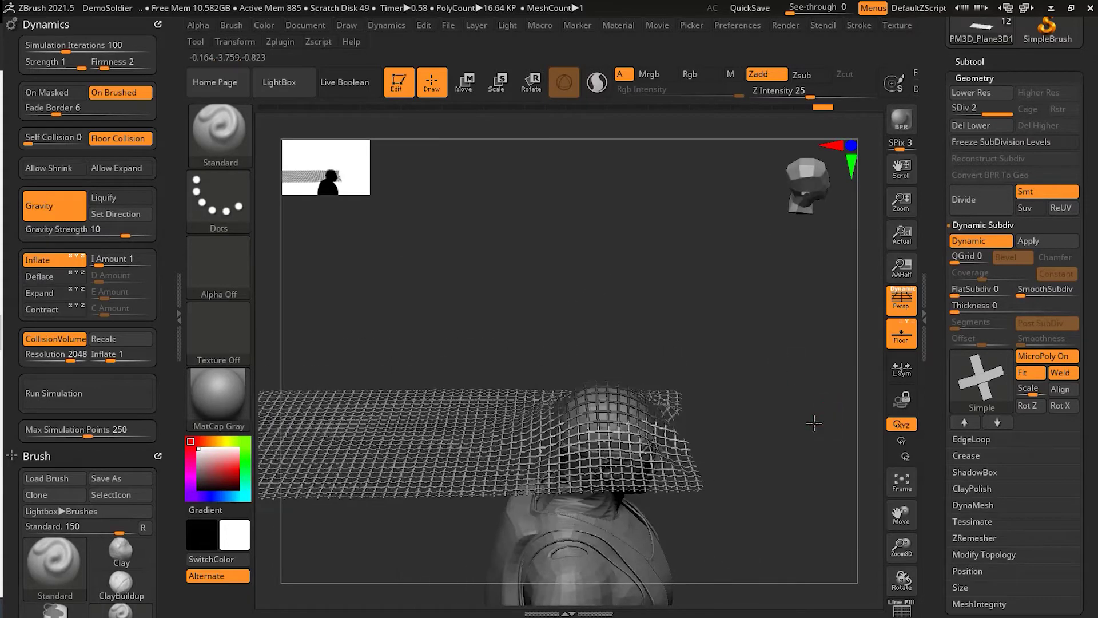
left_click_drag(813, 423, 831, 467)
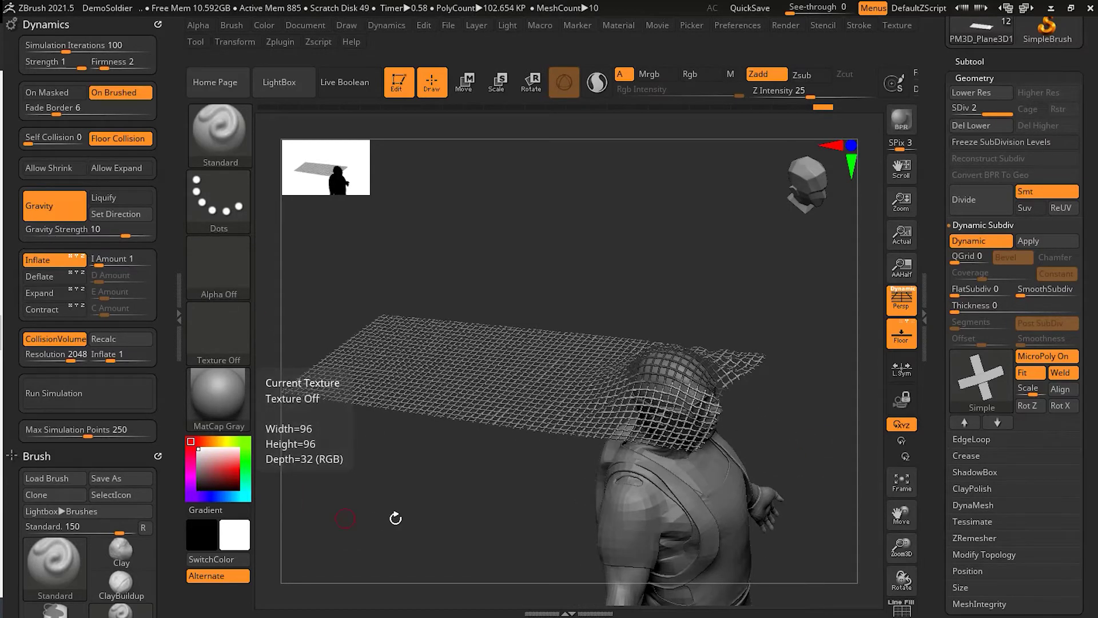
left_click(92, 392)
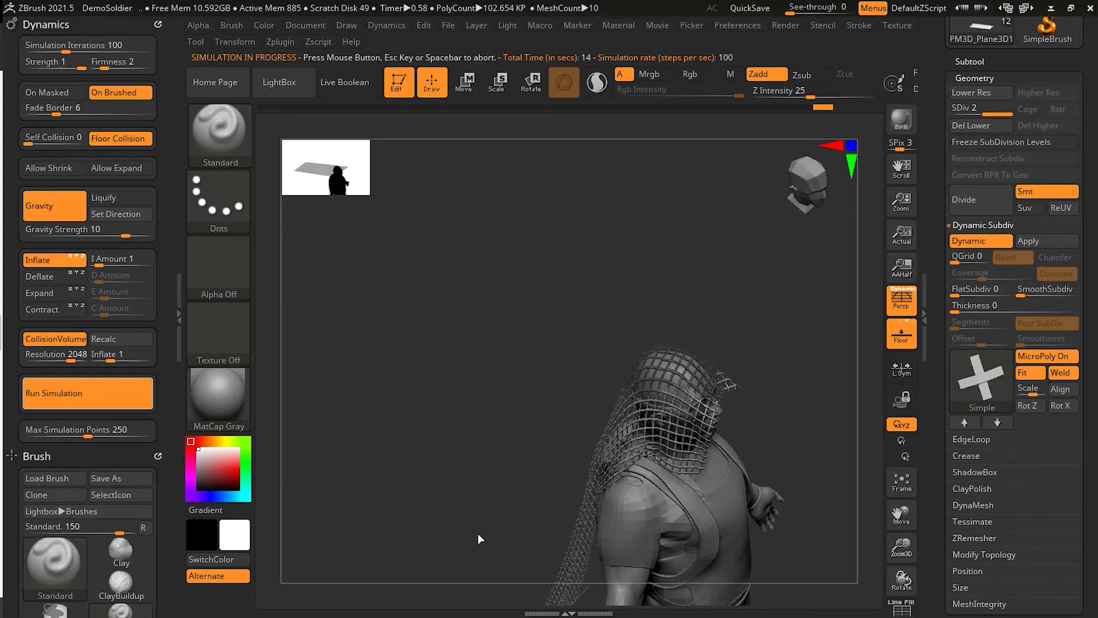
Restart the simulation, then stop it and check the sheet hanging from the head.
mouse_move(511, 432)
left_mouse_down()
mouse_move(522, 451)
mouse_move(493, 304)
left_mouse_up()
left_click(87, 393)
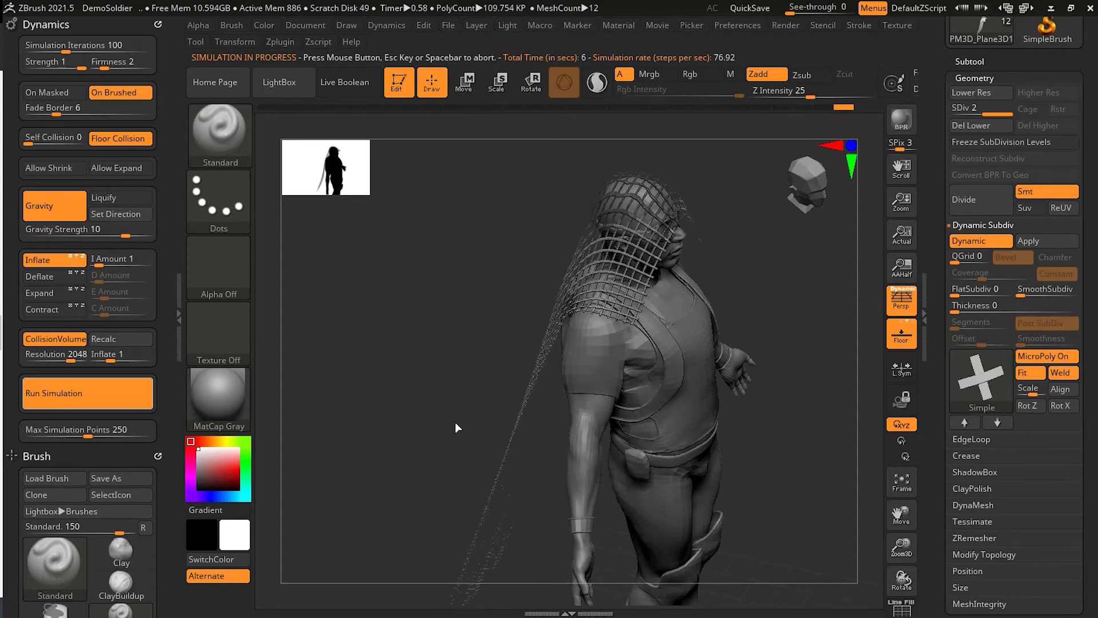
left_click(128, 403)
left_click_drag(303, 397, 409, 369)
left_click_drag(811, 390, 712, 456)
Undo the drape so the cloth returns to a flat plane above the soldier.
key("ctrl")
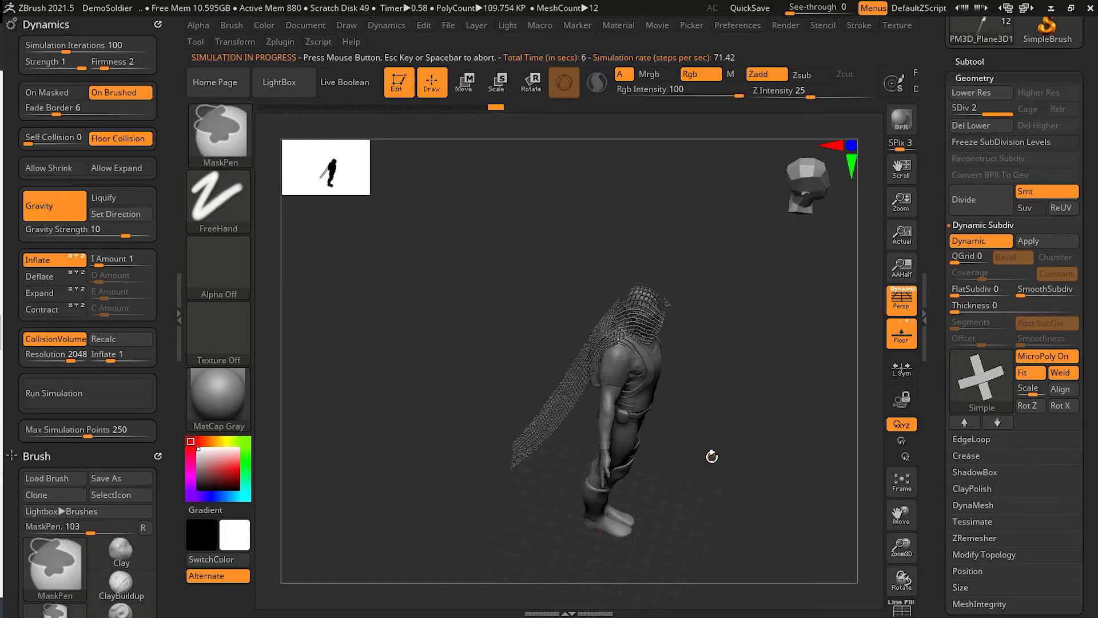
key("ctrl+z")
mouse_move(711, 456)
left_mouse_down()
mouse_move(707, 376)
mouse_move(807, 363)
mouse_move(767, 343)
mouse_move(785, 367)
left_mouse_up()
Store the flat cloth grid as a morph target with StoreMT.
scroll(1091, 355, "down", 6)
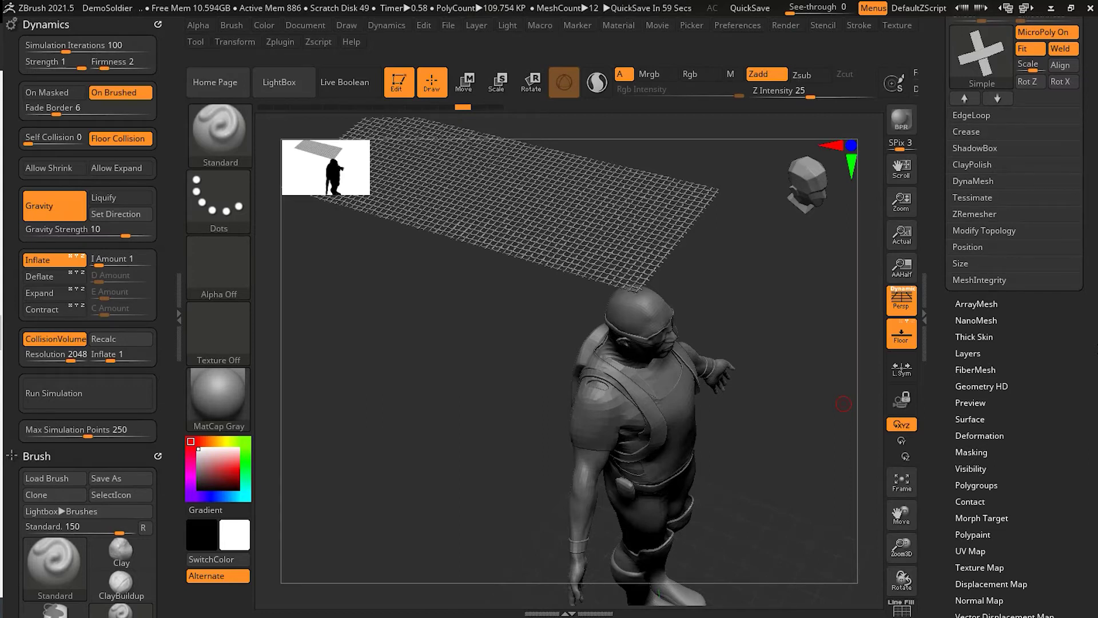
left_click_drag(1083, 405, 1086, 378)
left_click(999, 488)
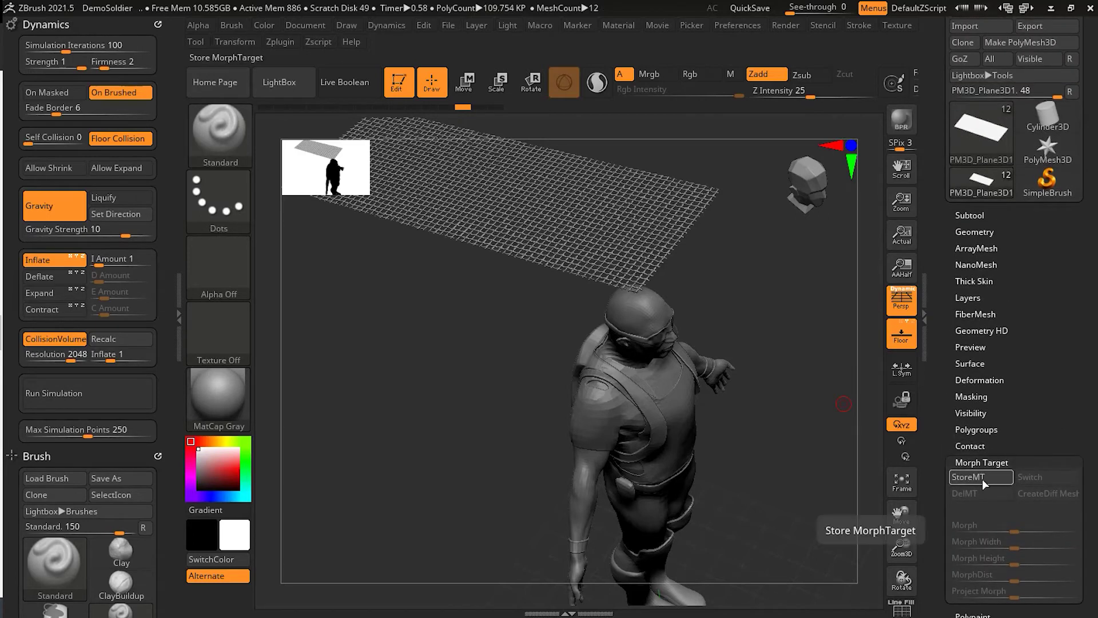
left_click(982, 479)
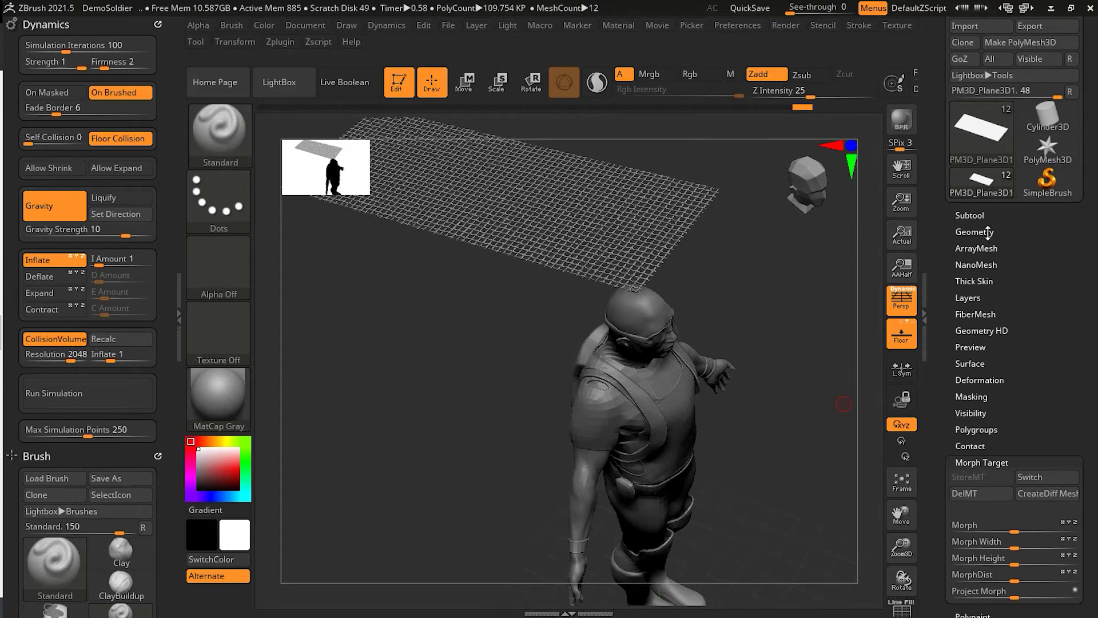
Run the cloth simulation and resume it so the grid drapes over the head and back.
left_click(108, 390)
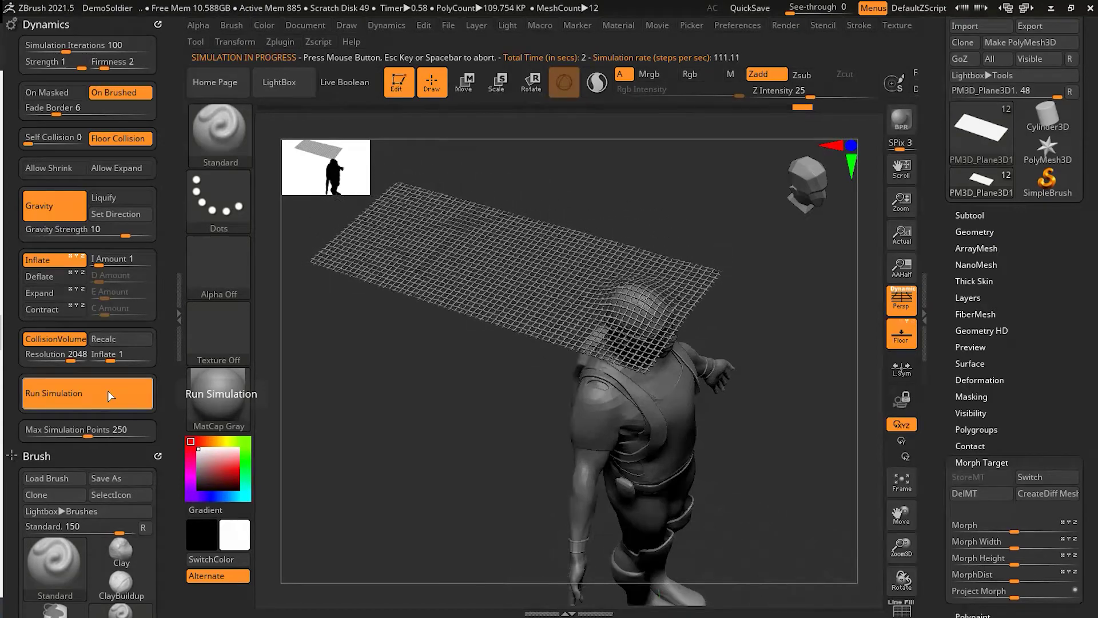
left_click_drag(767, 286, 799, 356)
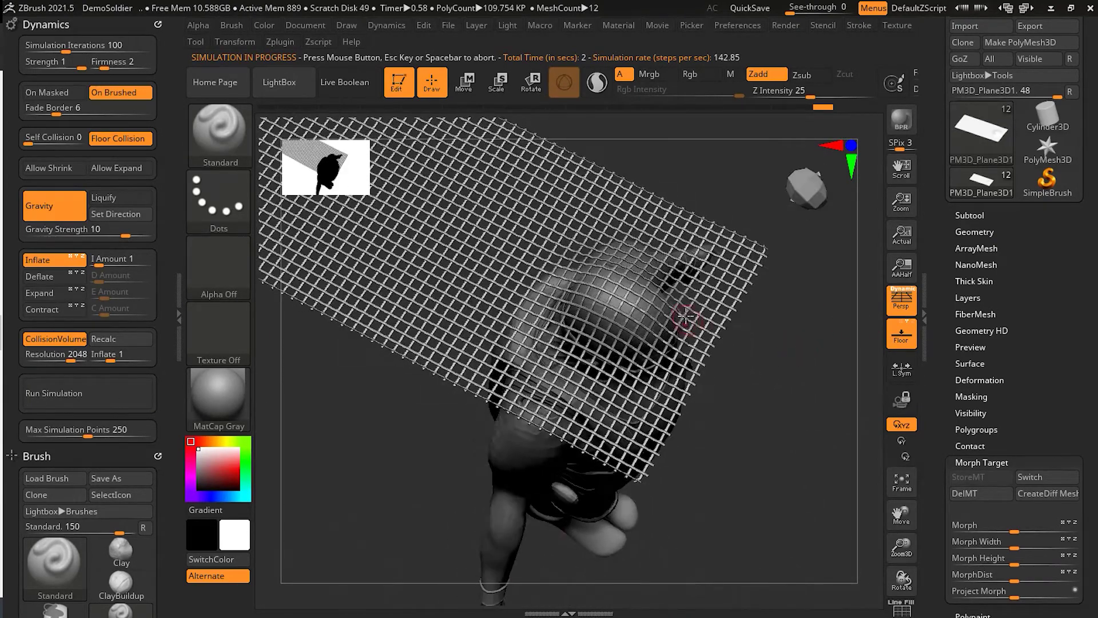
key("ctrl")
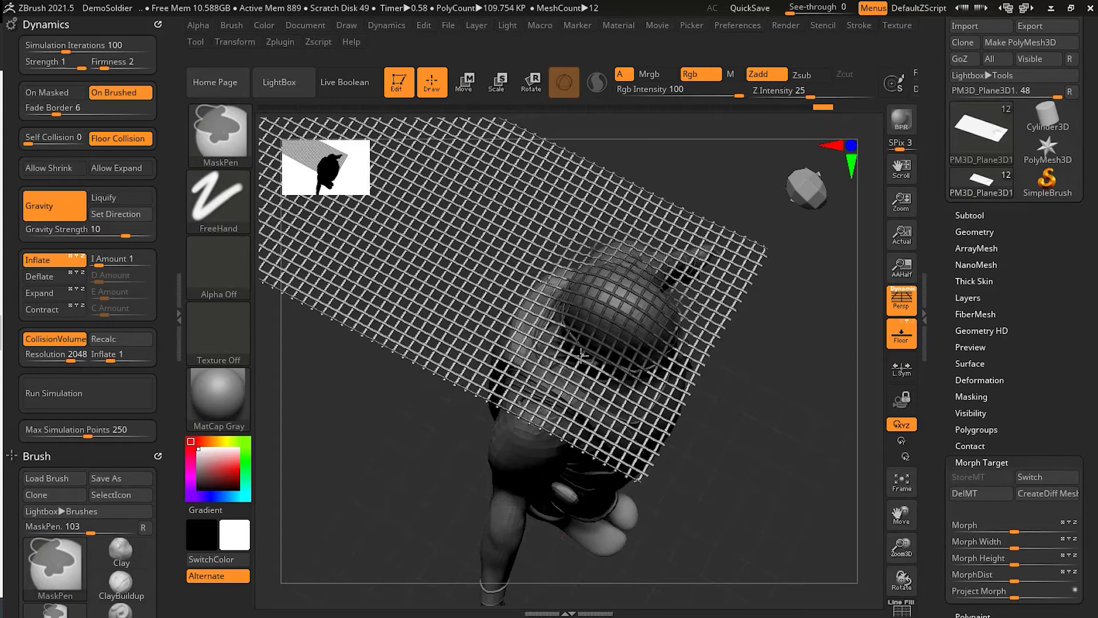
mouse_move(706, 400)
left_mouse_down()
mouse_move(692, 417)
mouse_move(693, 457)
mouse_move(731, 412)
mouse_move(767, 429)
mouse_move(726, 376)
mouse_move(736, 395)
left_mouse_up()
left_click(66, 394)
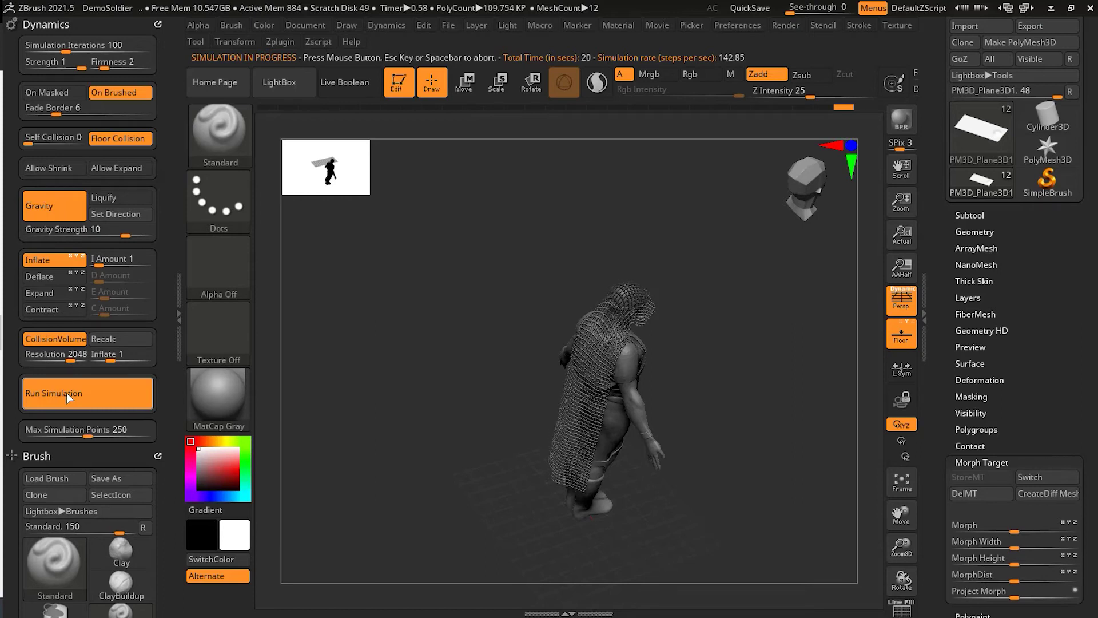
Stop the simulation and zoom in on the cloth resting over the head and back.
left_click(66, 393)
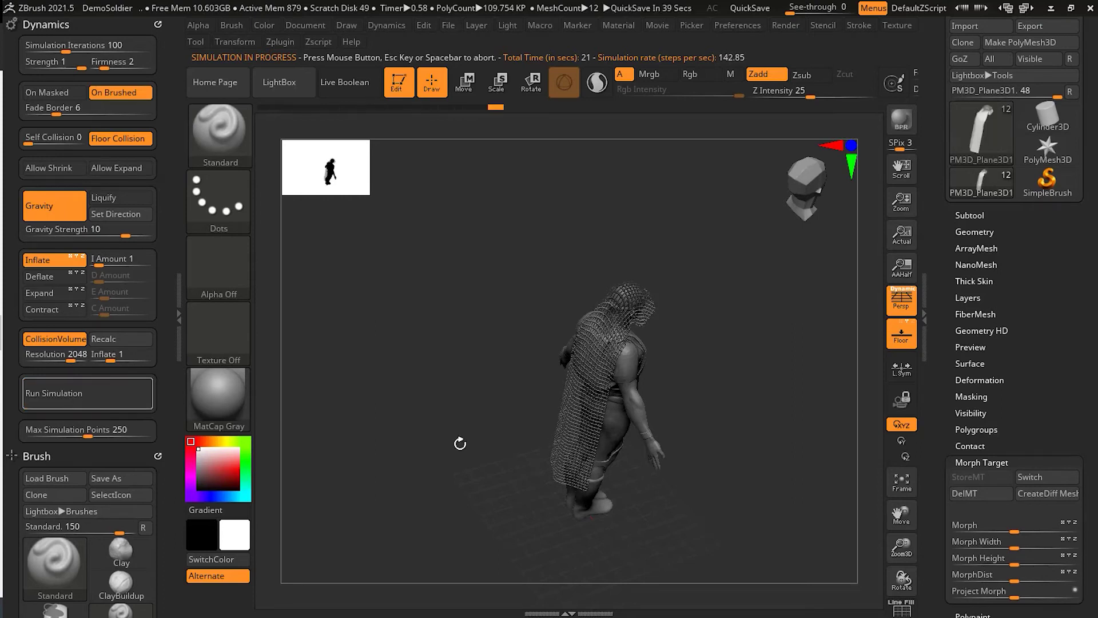
left_click_drag(686, 479, 765, 420, "alt")
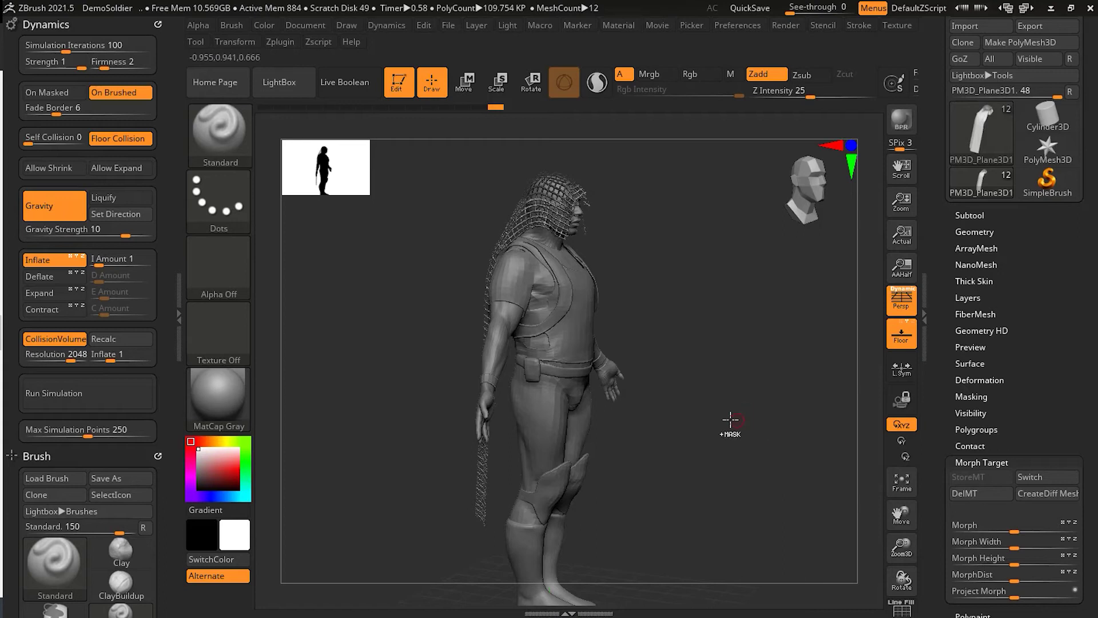
Undo the cloth back to flat and delete its stored morph target with DelMT.
key("ctrl")
key("ctrl+z")
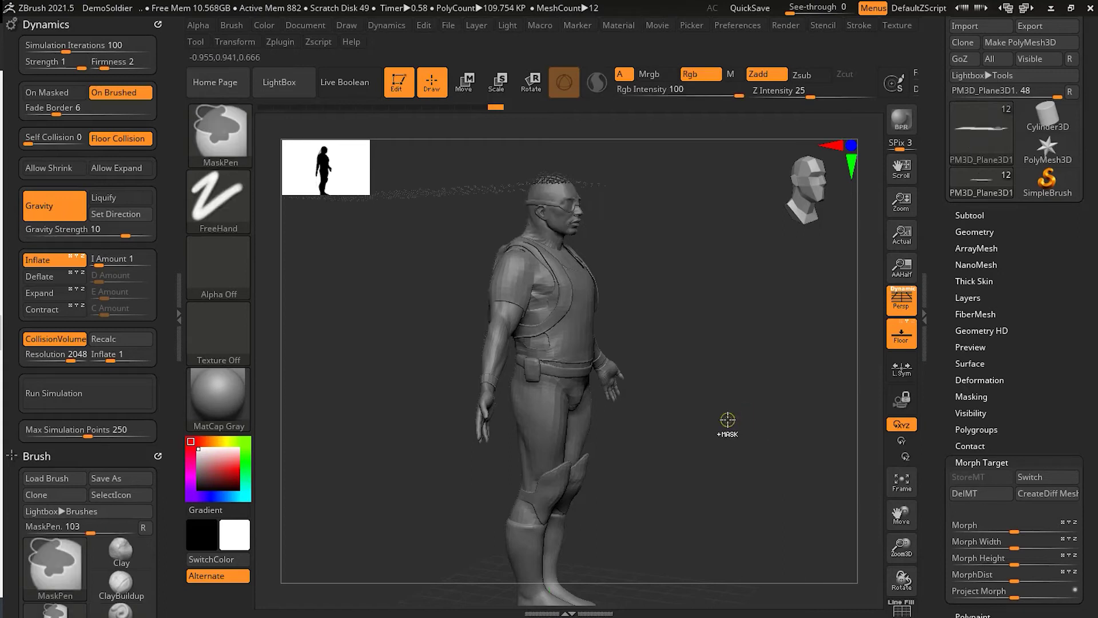
left_click_drag(718, 367, 717, 419)
left_click_drag(747, 350, 801, 444)
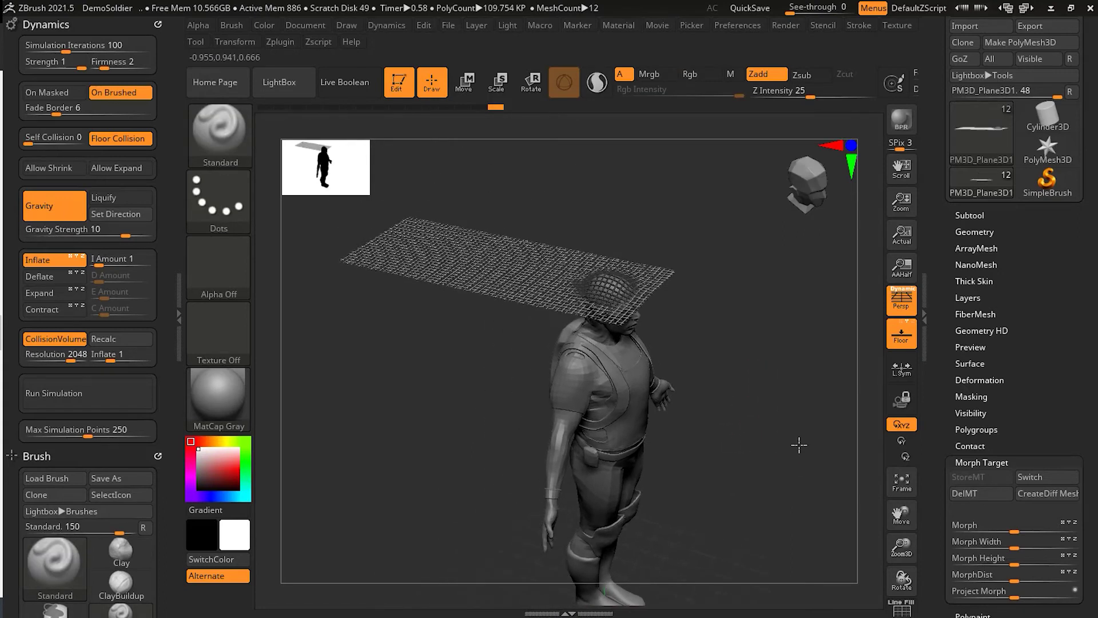
left_click(987, 492)
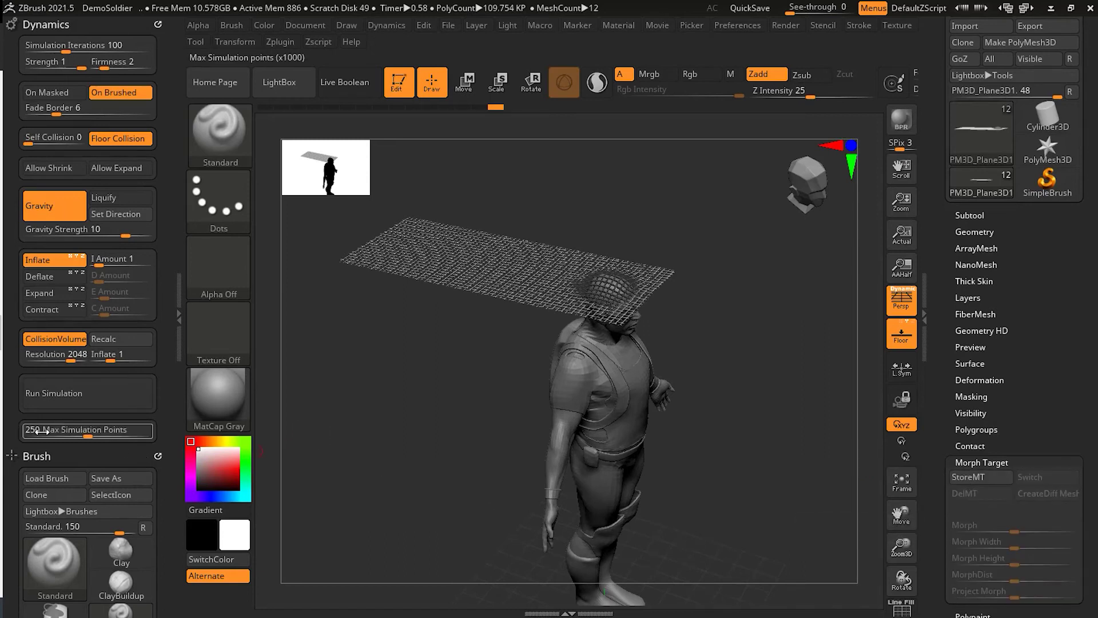
Set Max Simulation Points in Dynamics to 600.
left_click(103, 430)
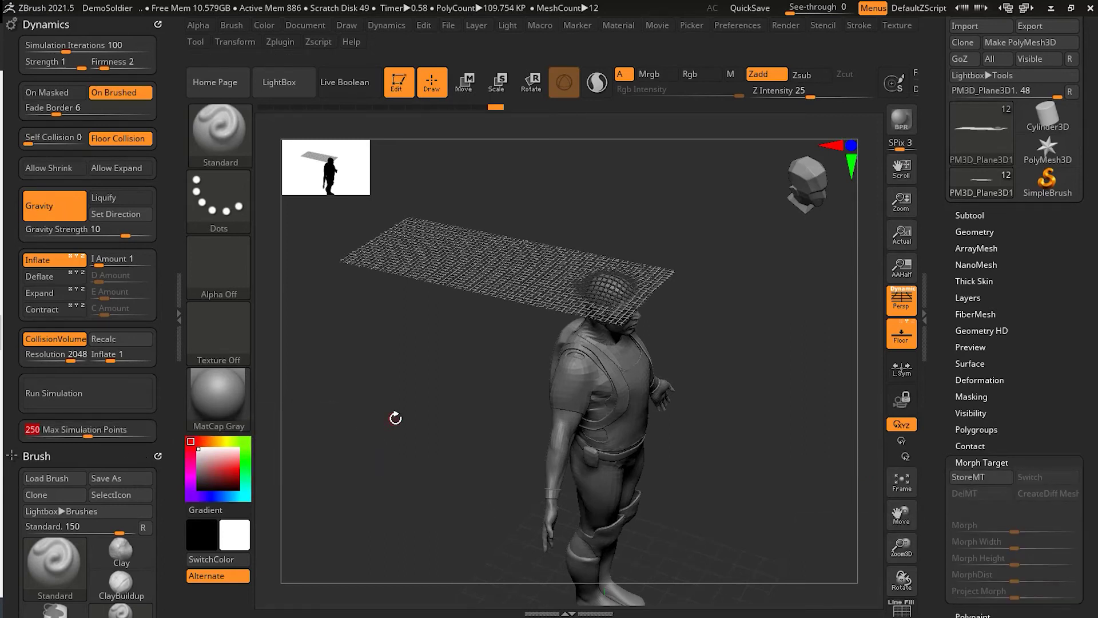
type("600")
left_click(105, 400)
Run the cloth simulation from a back view and stop it once it settles.
mouse_move(727, 493)
left_mouse_down()
mouse_move(770, 473)
mouse_move(728, 412)
mouse_move(778, 474)
mouse_move(412, 422)
mouse_move(427, 444)
mouse_move(414, 451)
mouse_move(680, 534)
mouse_move(807, 520)
mouse_move(816, 491)
mouse_move(834, 509)
mouse_move(827, 522)
mouse_move(798, 500)
mouse_move(762, 525)
mouse_move(701, 528)
mouse_move(775, 483)
mouse_move(731, 535)
left_mouse_up()
left_click(57, 400)
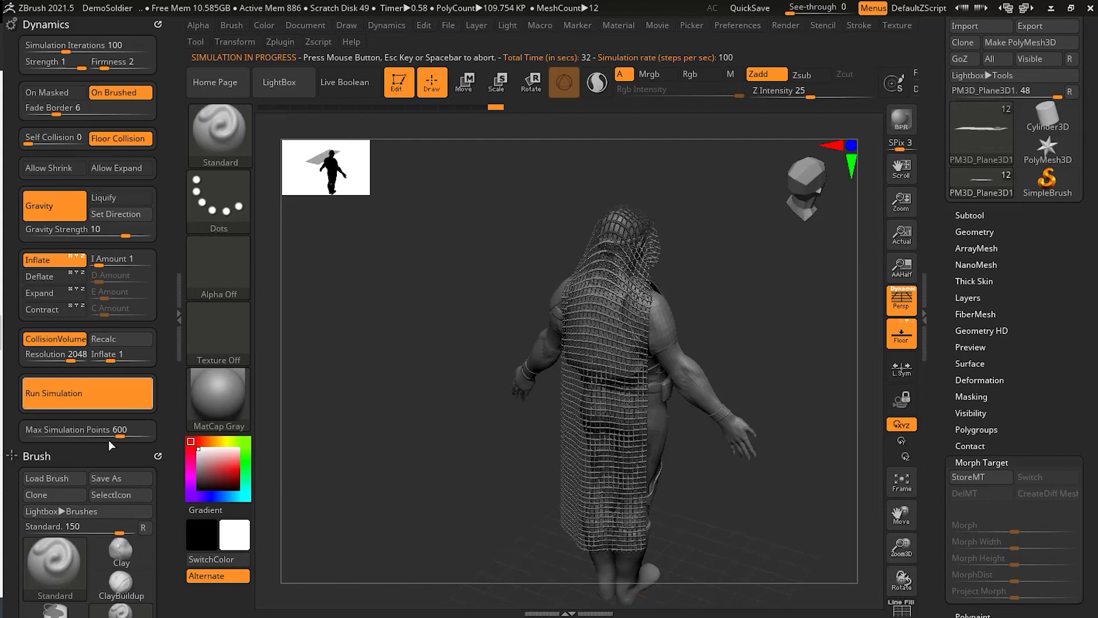
left_click(92, 400)
Inspect the cloth hanging down the soldier's back from several angles.
mouse_move(746, 515)
left_mouse_down()
mouse_move(767, 495)
mouse_move(662, 517)
mouse_move(785, 477)
left_mouse_up()
mouse_move(716, 500)
left_mouse_down()
mouse_move(767, 530)
mouse_move(848, 517)
mouse_move(819, 521)
left_mouse_up()
left_click_drag(757, 382, 822, 386)
mouse_move(767, 422)
left_mouse_down()
mouse_move(759, 468)
mouse_move(523, 446)
left_mouse_up()
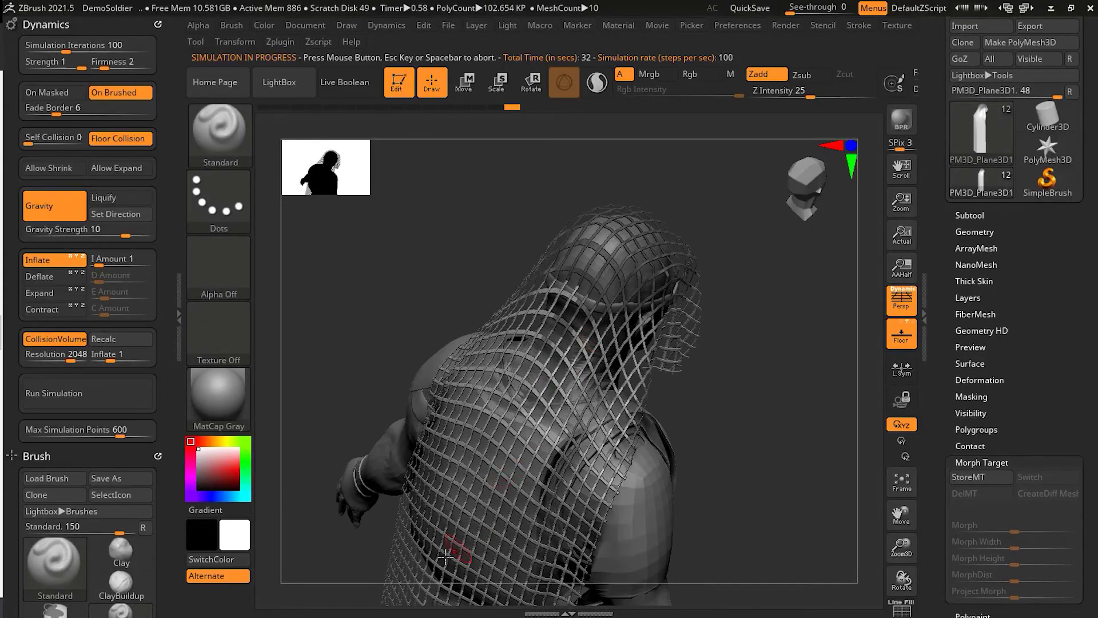
left_click_drag(750, 422, 705, 478)
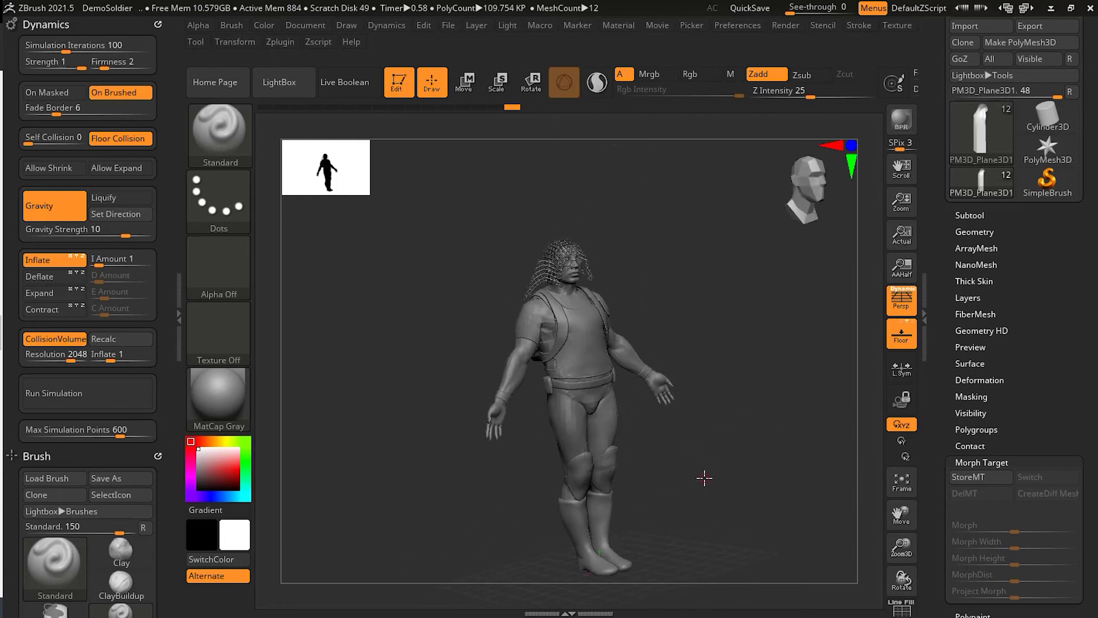